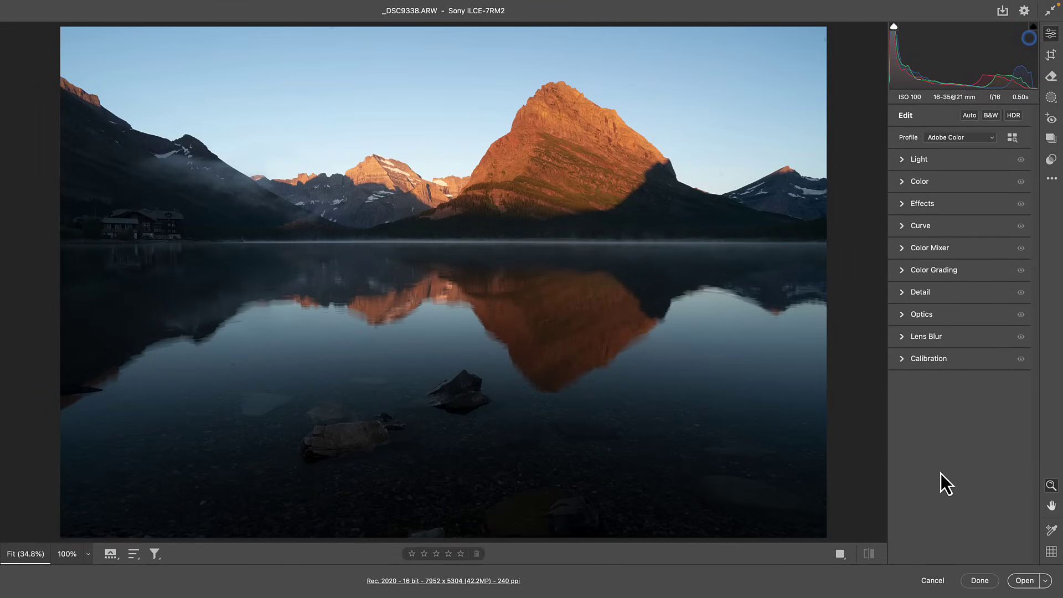
Step: Start a Landscape AI mask with Sky, Mountains, Architecture, Water and Natural Ground checked as separate masks
click(1051, 99)
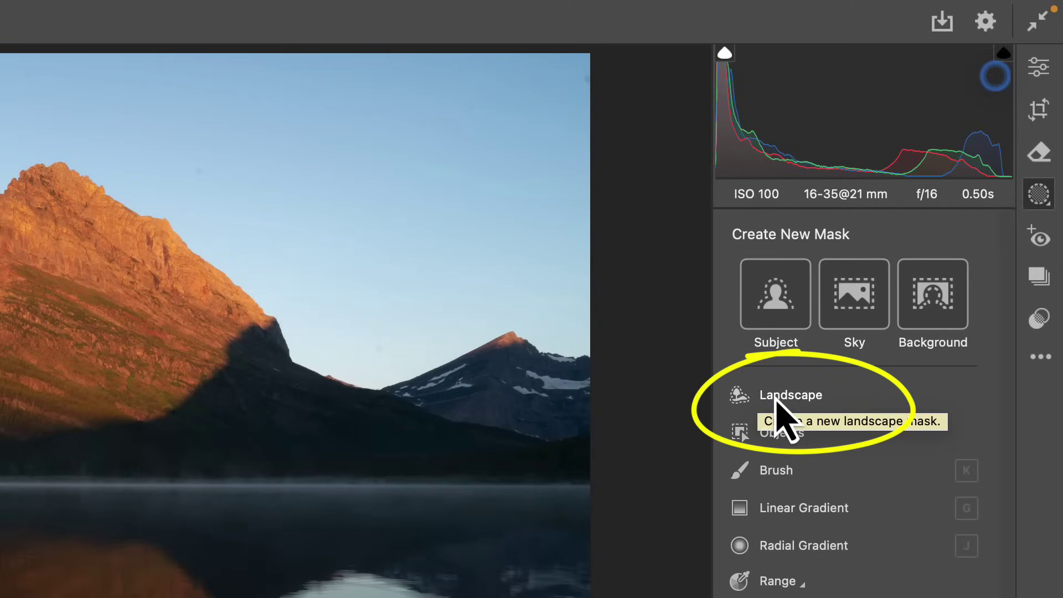
click(776, 398)
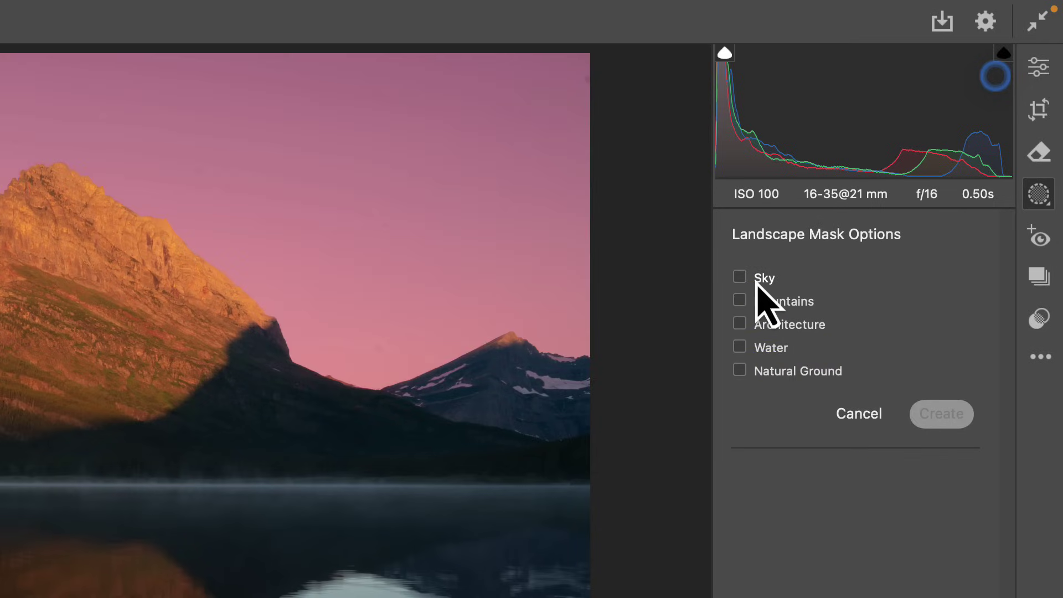
click(757, 281)
click(786, 304)
click(790, 325)
click(768, 349)
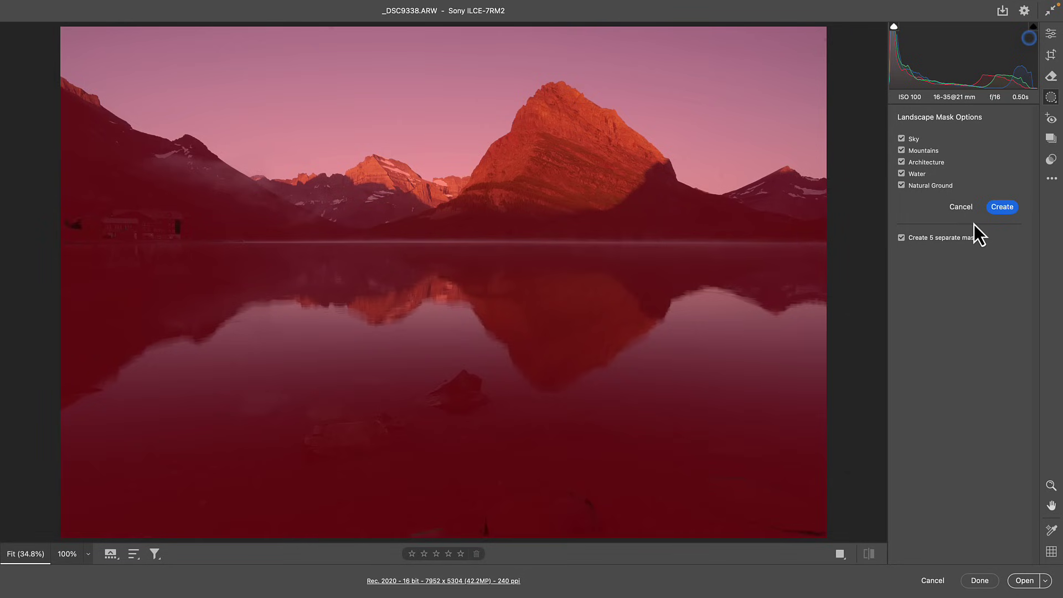
Step: Create the five landscape masks, preview them as a red Color Overlay, and view the Mountains mask
click(1001, 207)
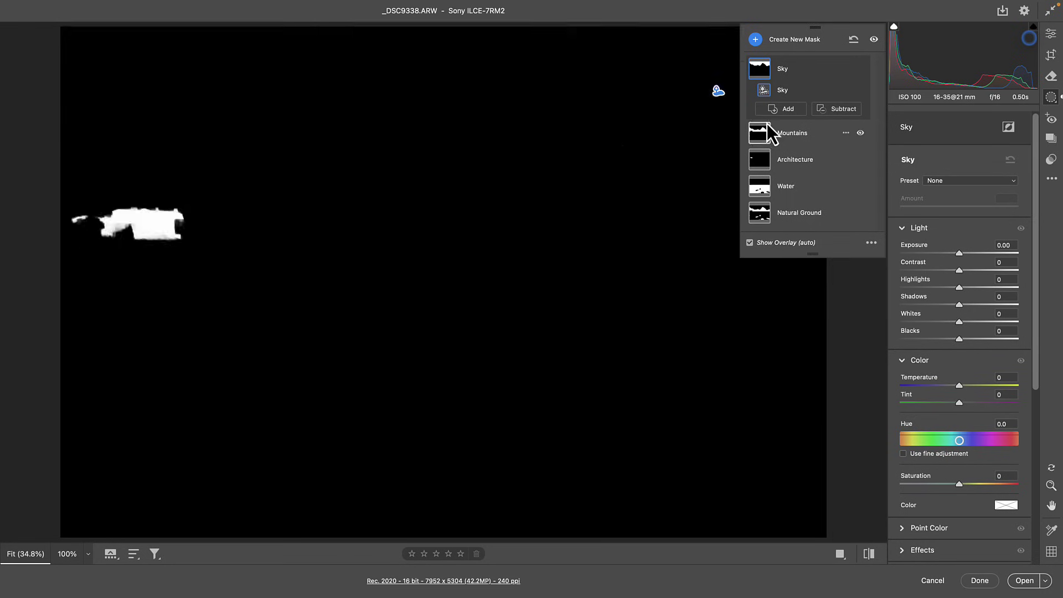
click(871, 244)
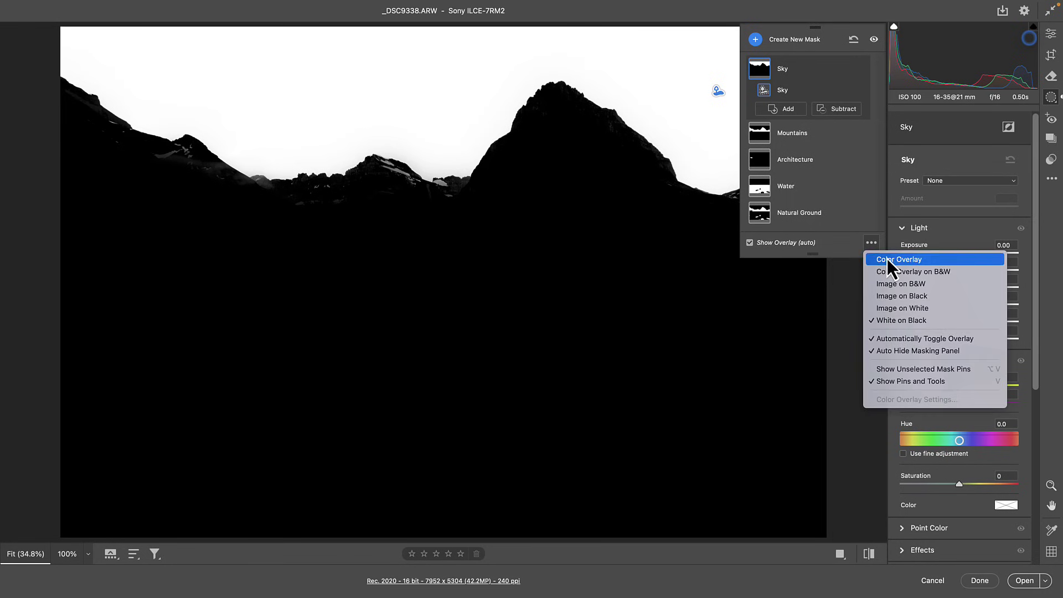
click(886, 258)
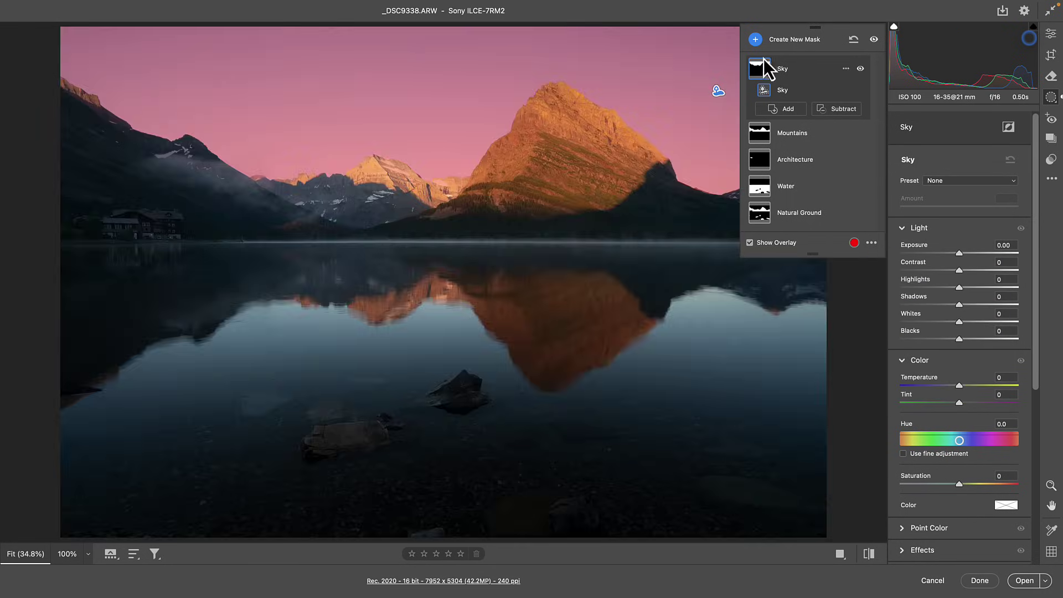
click(757, 135)
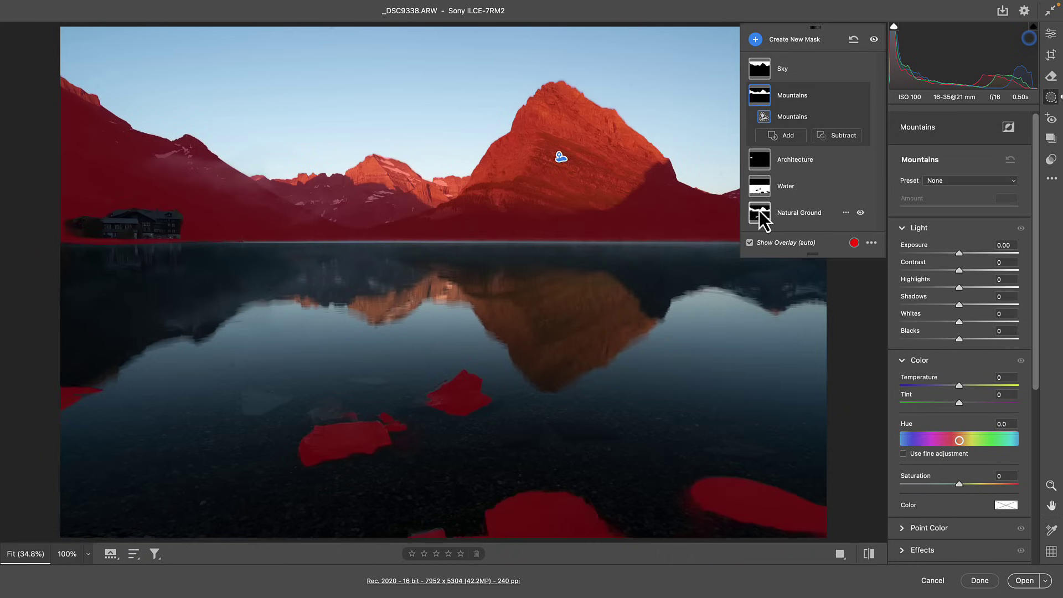
Step: Give the Natural Ground mask Exposure +0.25 and Shadows +31
click(760, 212)
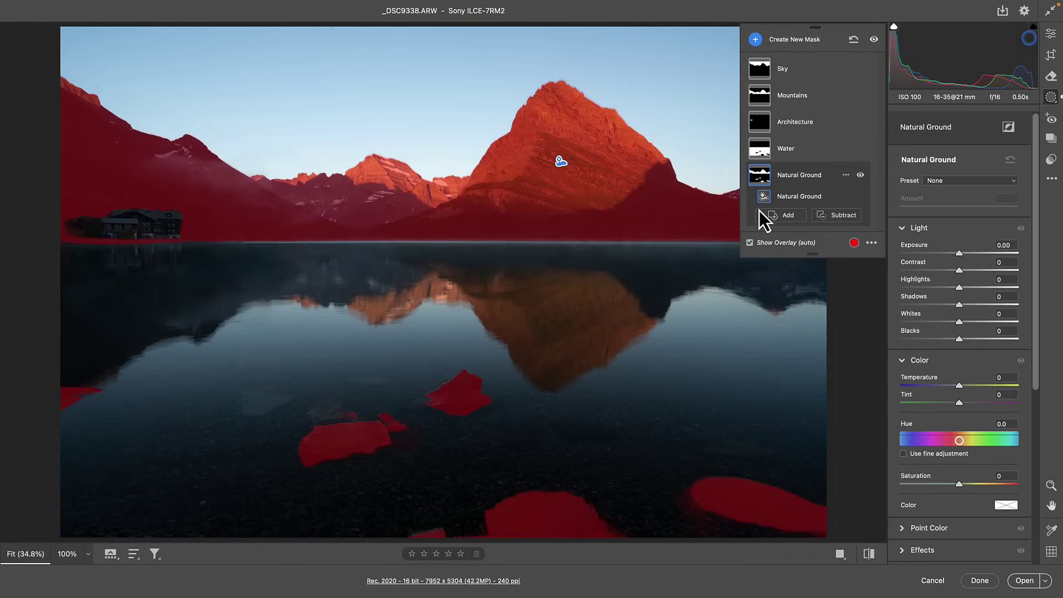
drag(959, 253, 961, 254)
drag(972, 305, 978, 305)
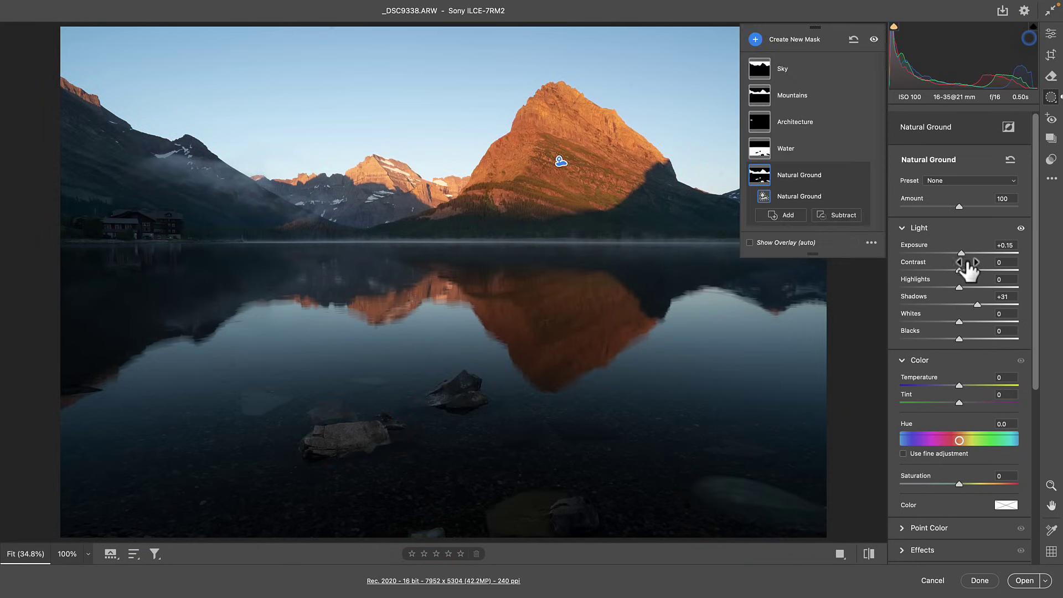
drag(963, 256, 965, 257)
mouse_move(762, 174)
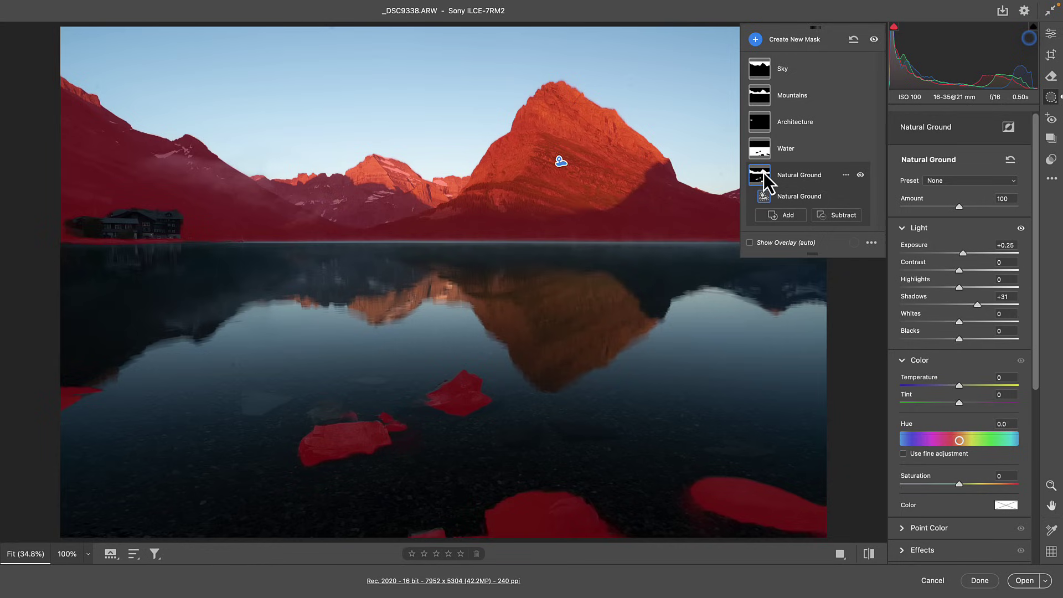
Step: Subtract a Mountains landscape selection from the Natural Ground mask
click(839, 217)
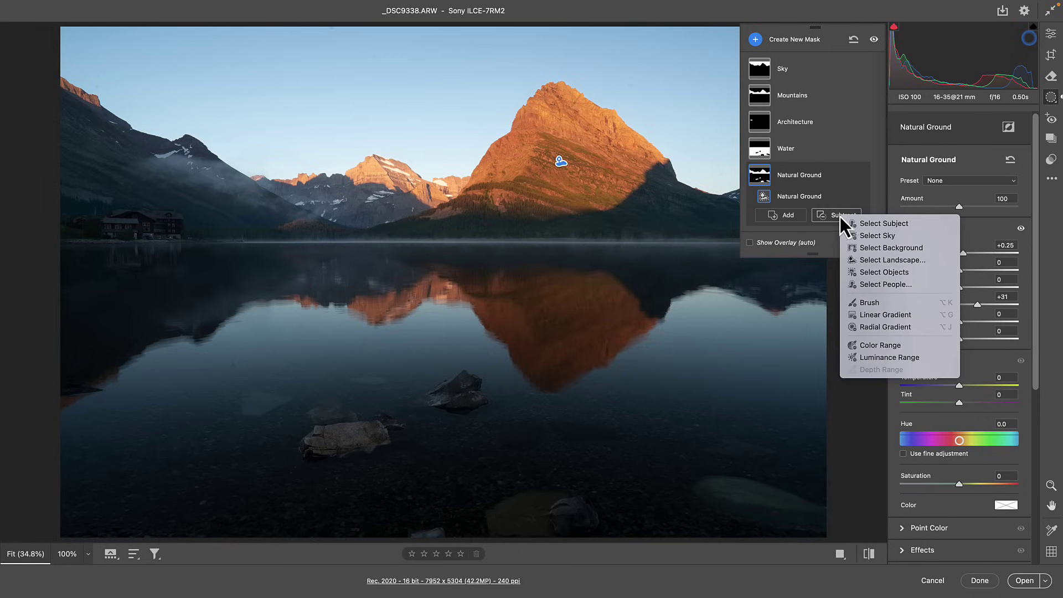
click(881, 260)
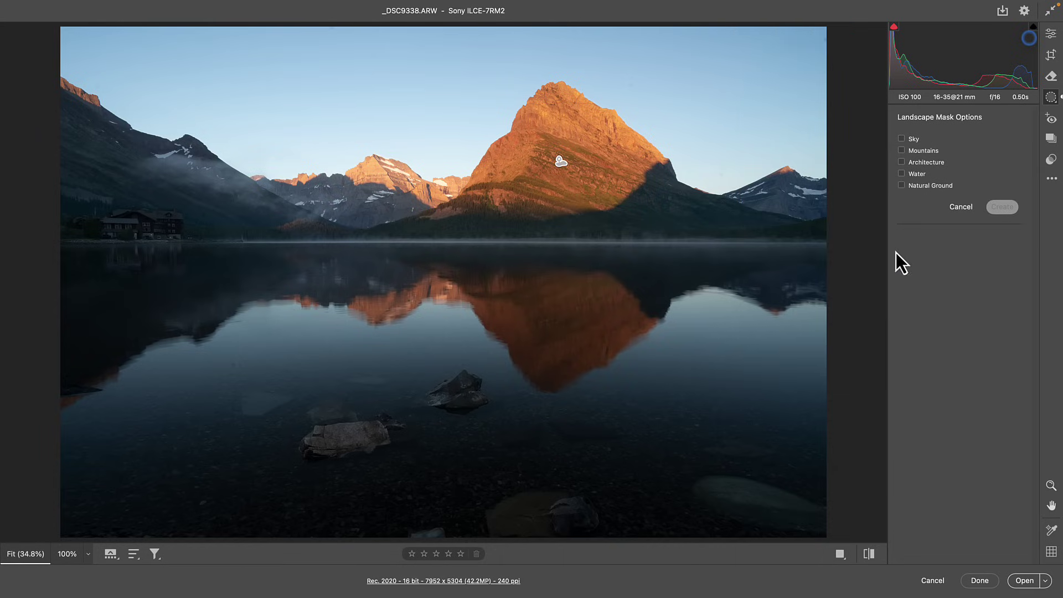
click(922, 155)
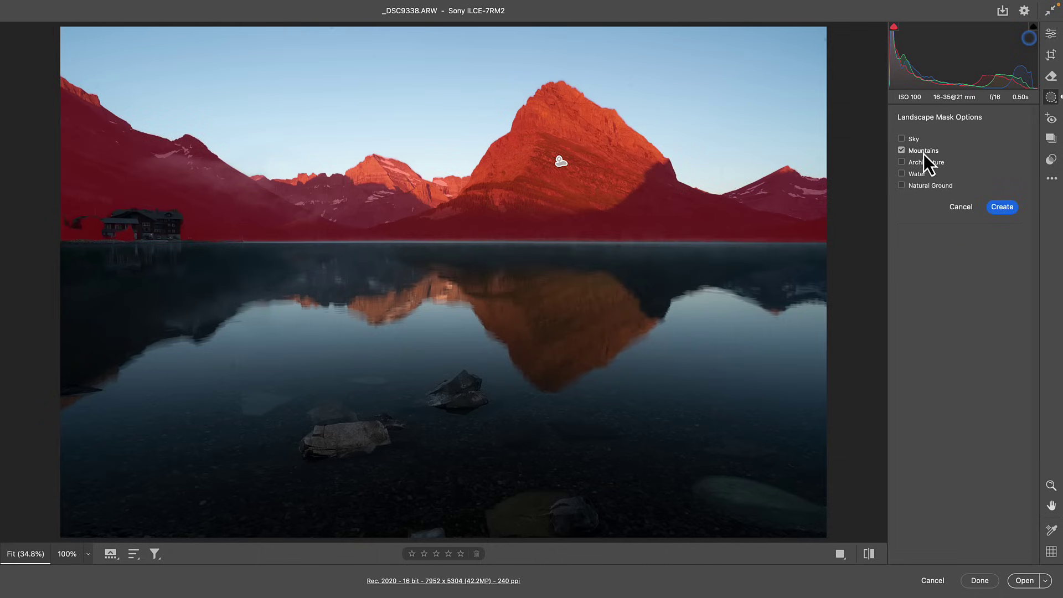
click(996, 208)
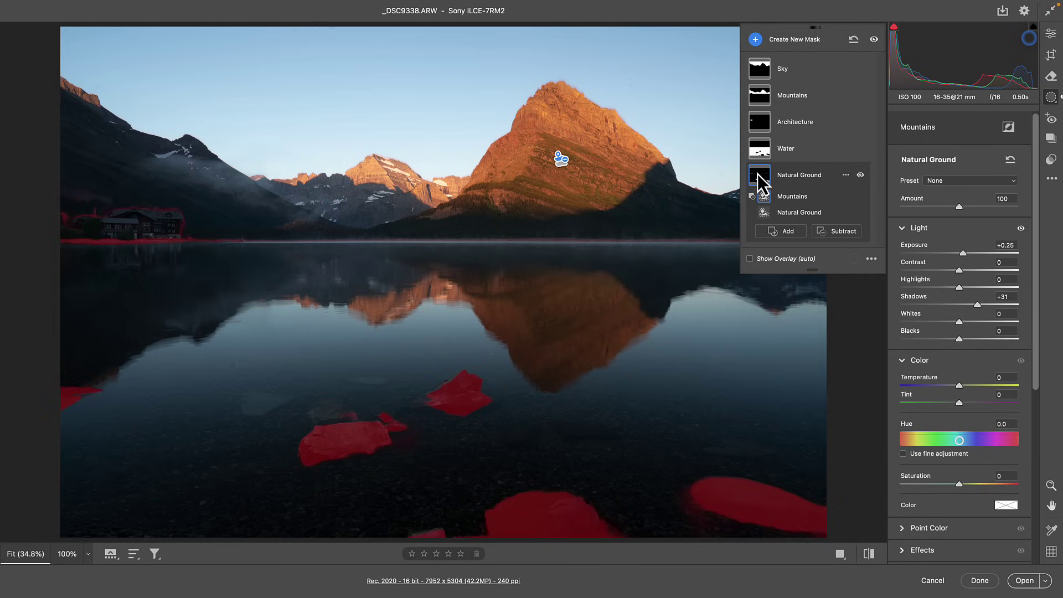
Step: Paint the shoreline lodge out of the Natural Ground mask with a Subtract brush
click(847, 233)
click(886, 320)
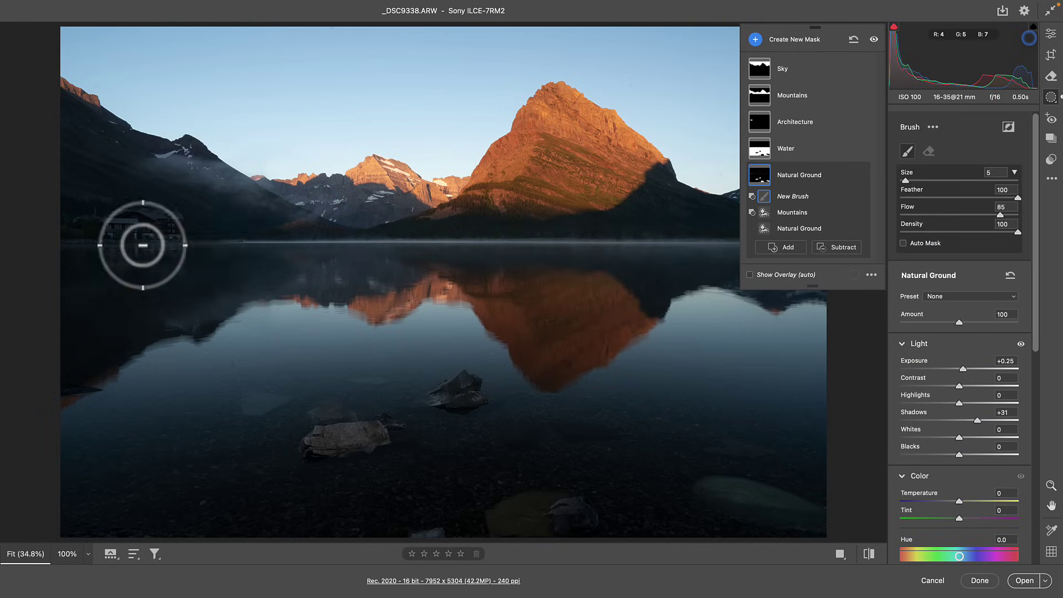
click(160, 225)
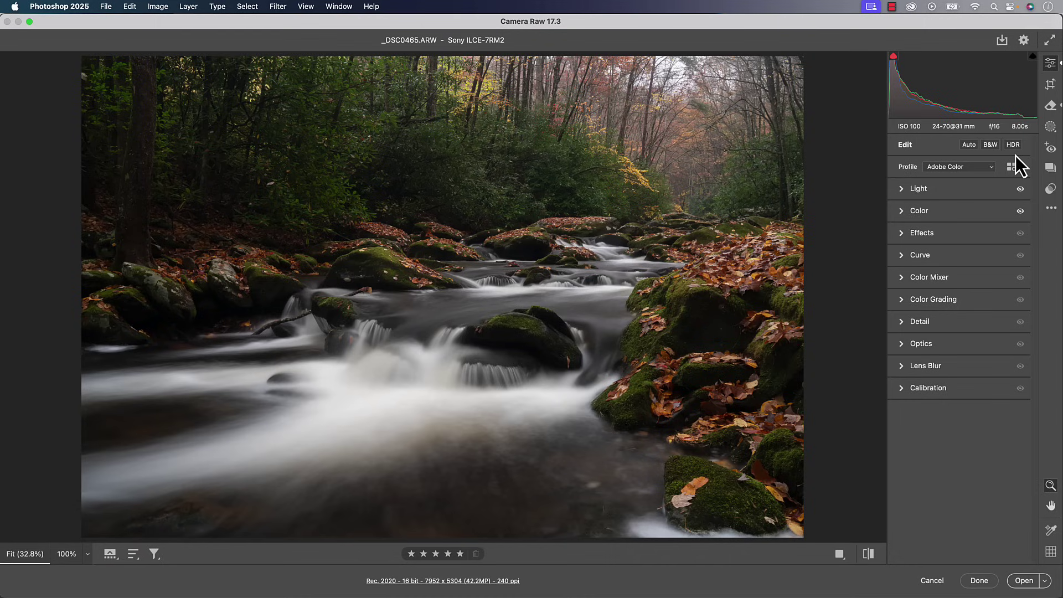
Step: Open the Landscape Mask Options for the forest stream photo
click(1049, 126)
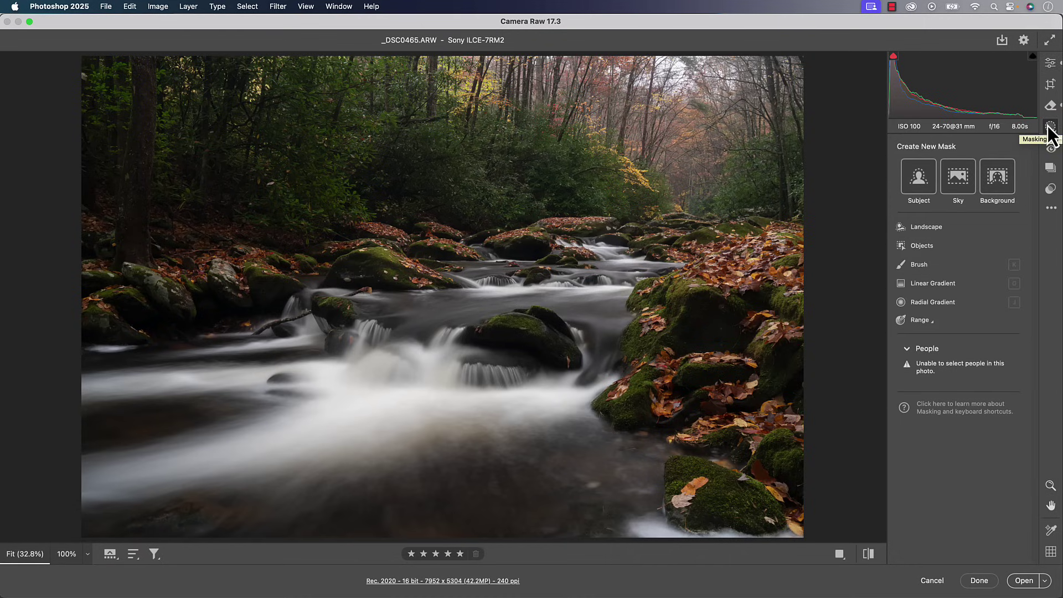
click(922, 228)
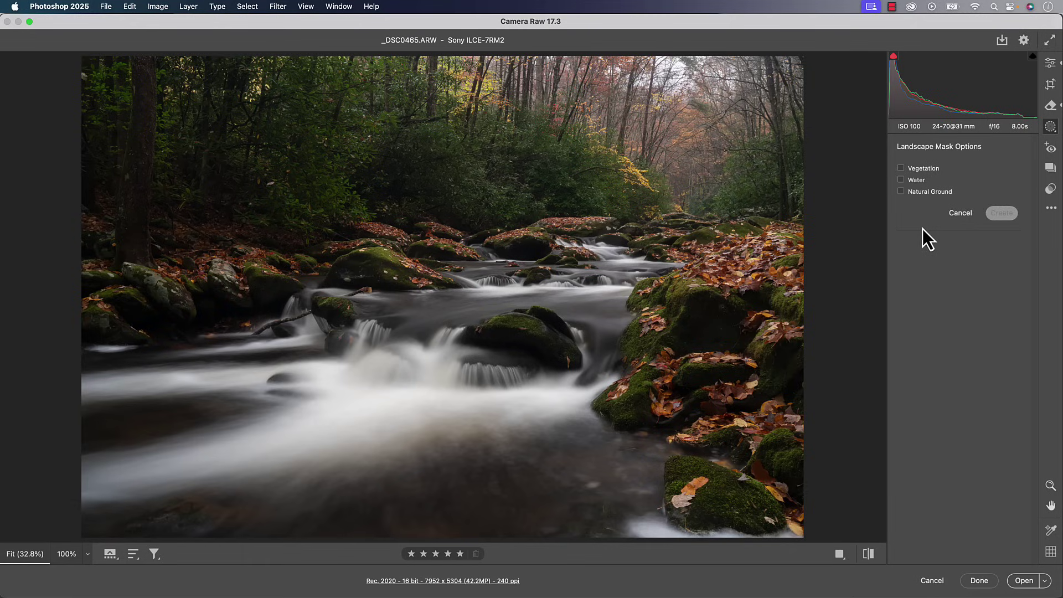
Step: Check Vegetation, Water and Natural Ground to create as 3 separate masks
click(922, 169)
click(916, 181)
click(918, 191)
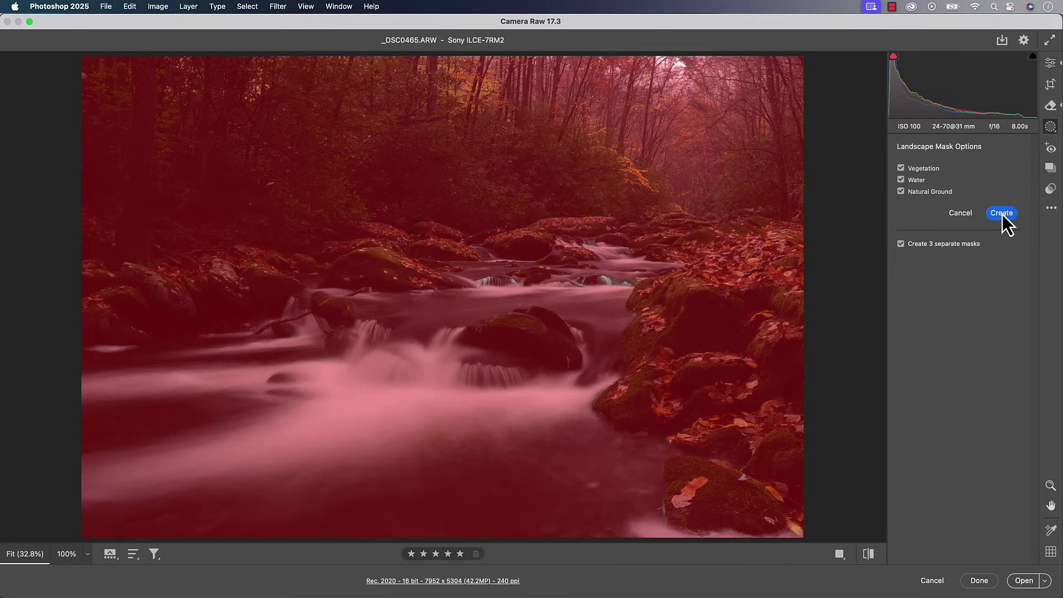
Step: Create the Vegetation, Water and Natural Ground masks and preview each one's coverage
click(1001, 213)
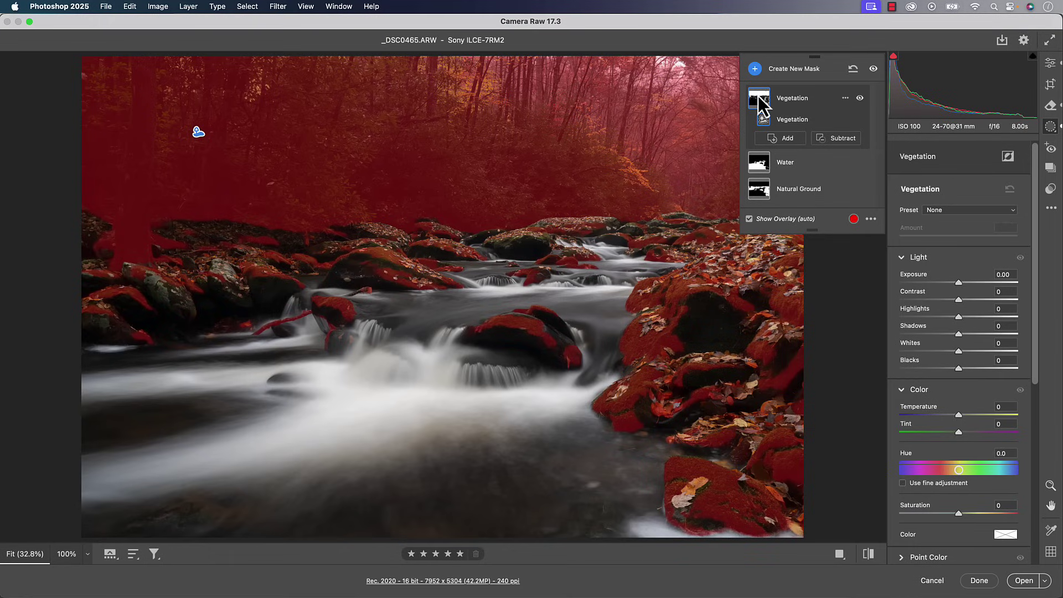
click(756, 164)
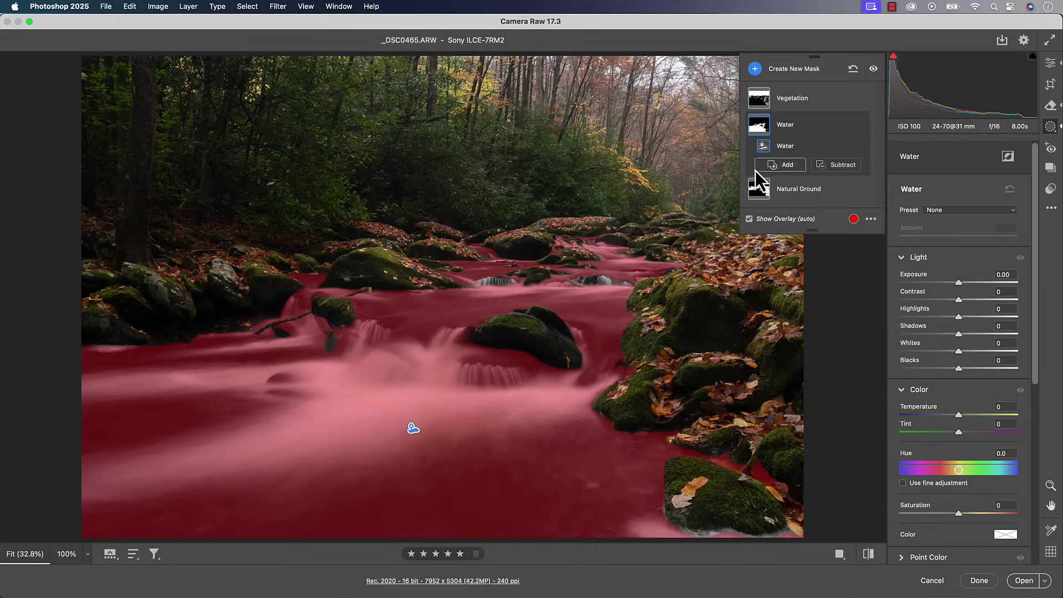
click(756, 195)
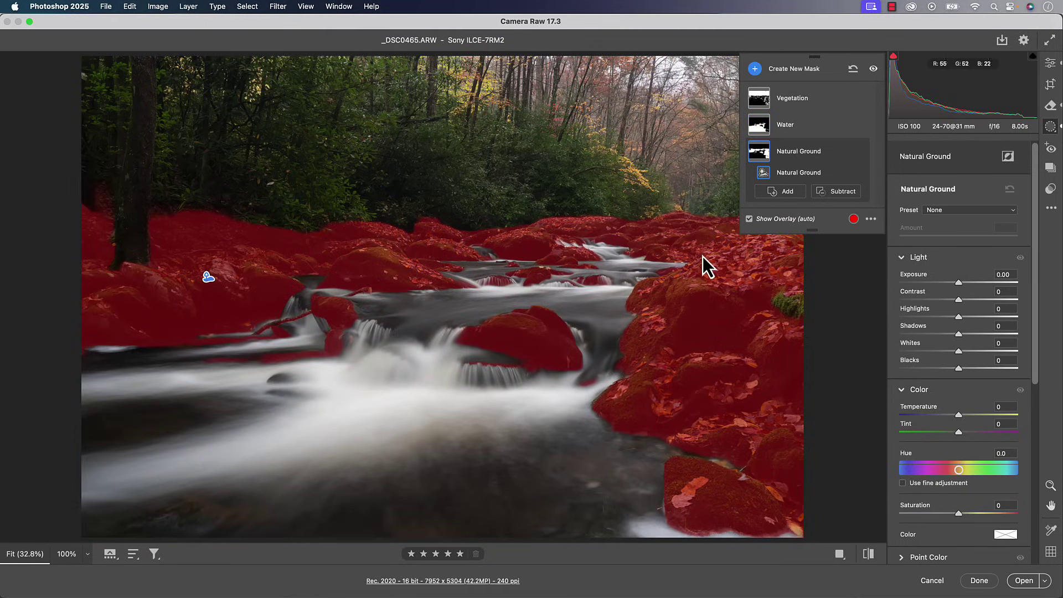
click(755, 95)
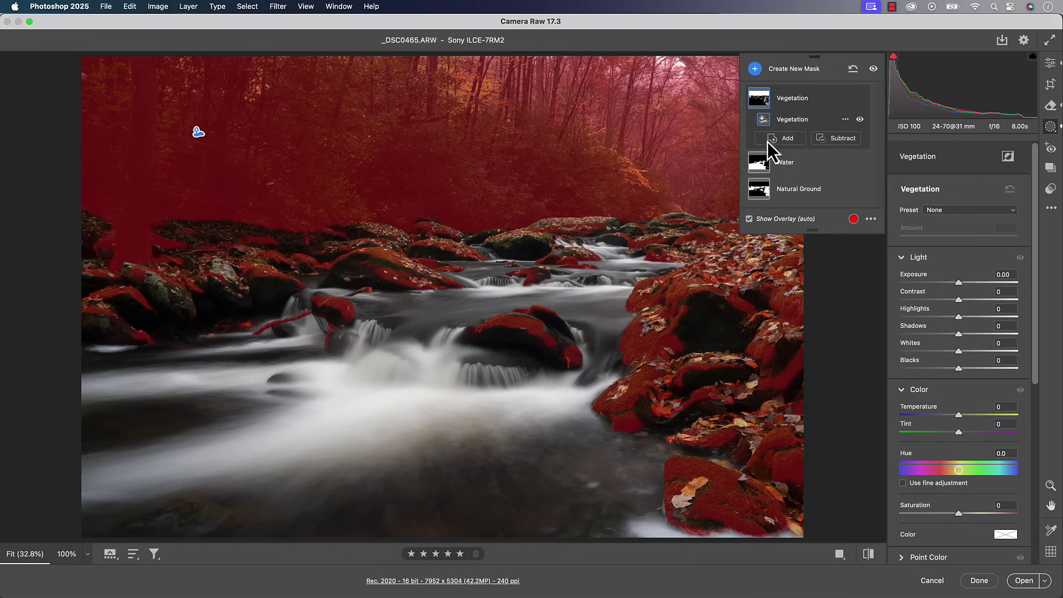
Step: Compare the Natural Ground and Vegetation masks, then open the Vegetation mask's Subtract menu
click(759, 191)
click(760, 103)
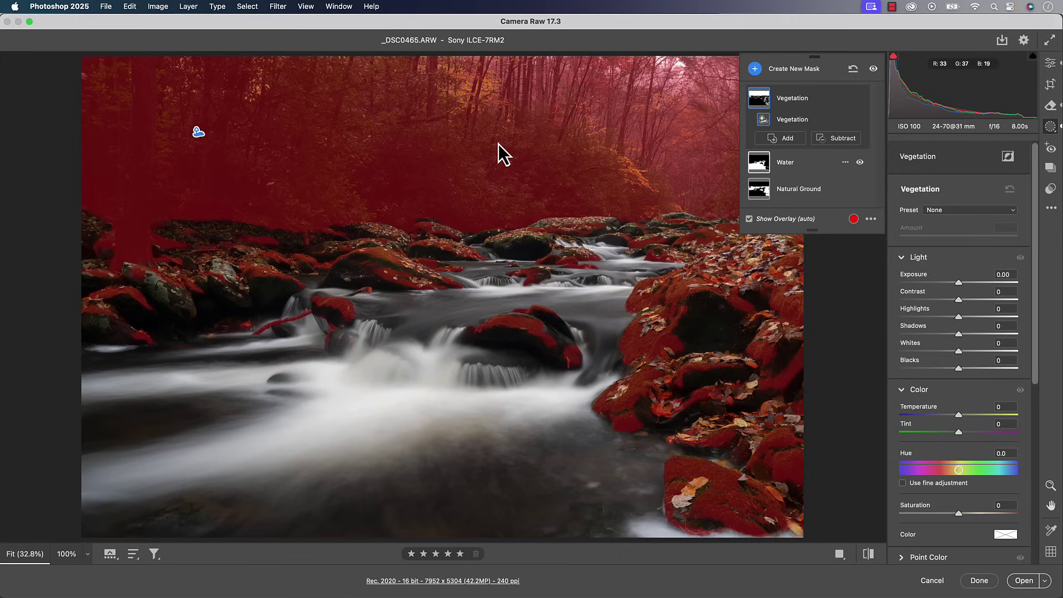
click(842, 139)
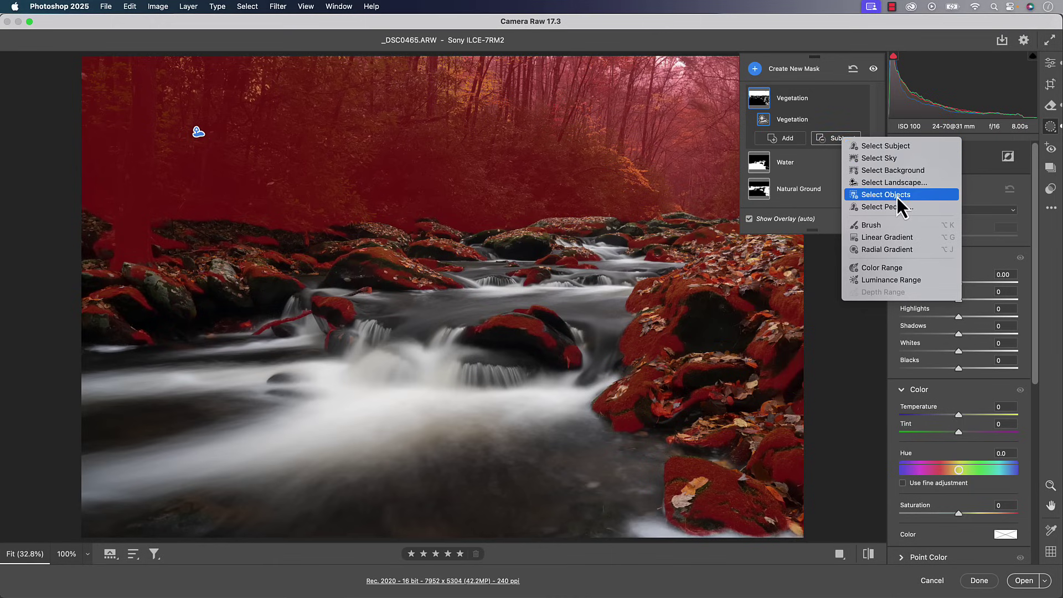
Step: Subtract a Natural Ground landscape selection from the Vegetation mask, leaving only the trees
click(872, 185)
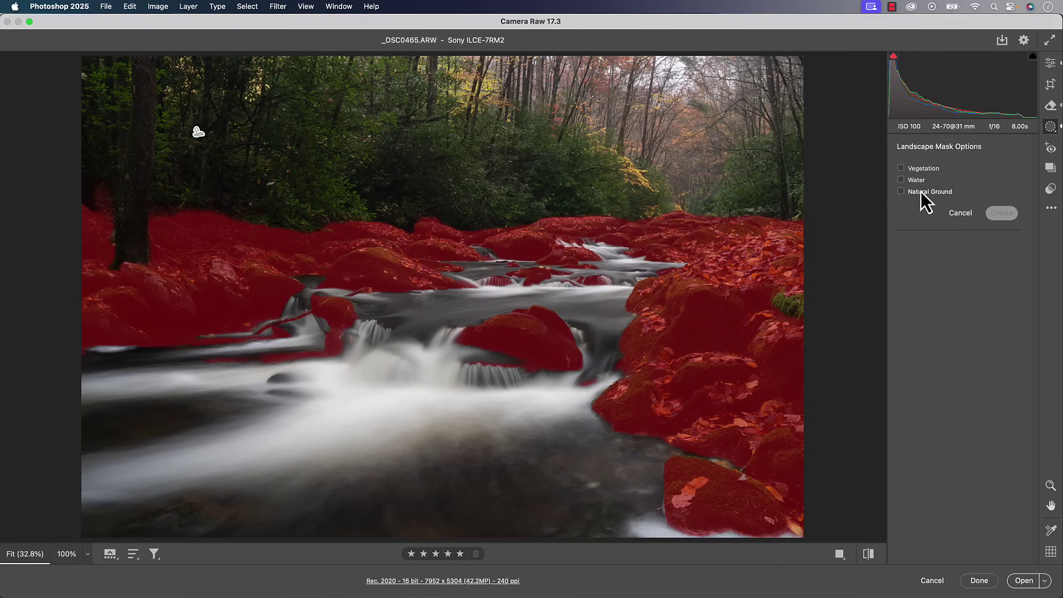
click(921, 193)
click(996, 213)
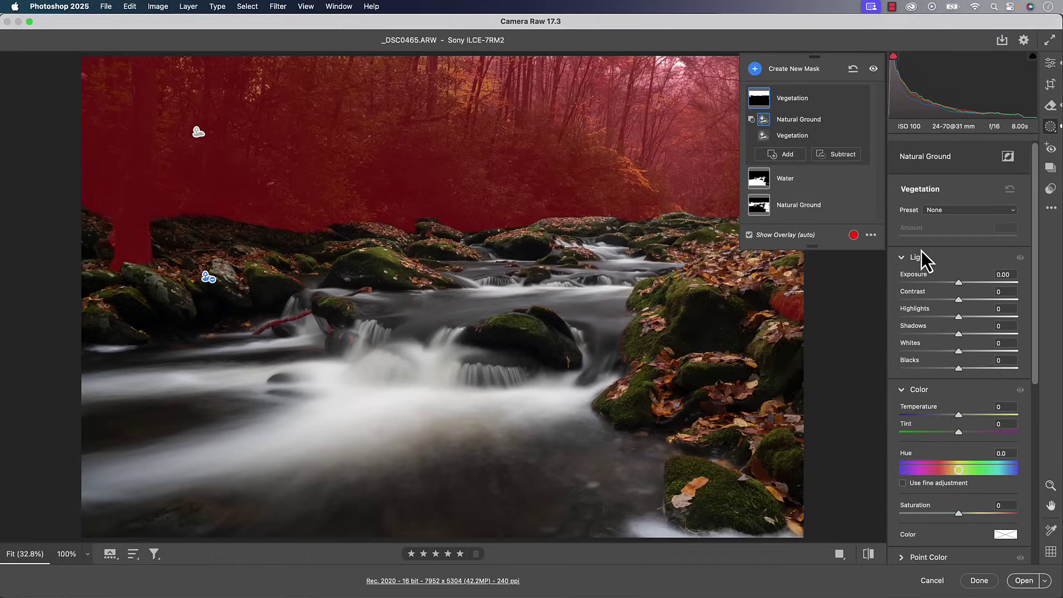
Step: Give the Vegetation mask Exposure +0.10, Blacks −10, Temperature +8, Shadows +19 and Saturation +32
click(960, 284)
drag(961, 285, 961, 284)
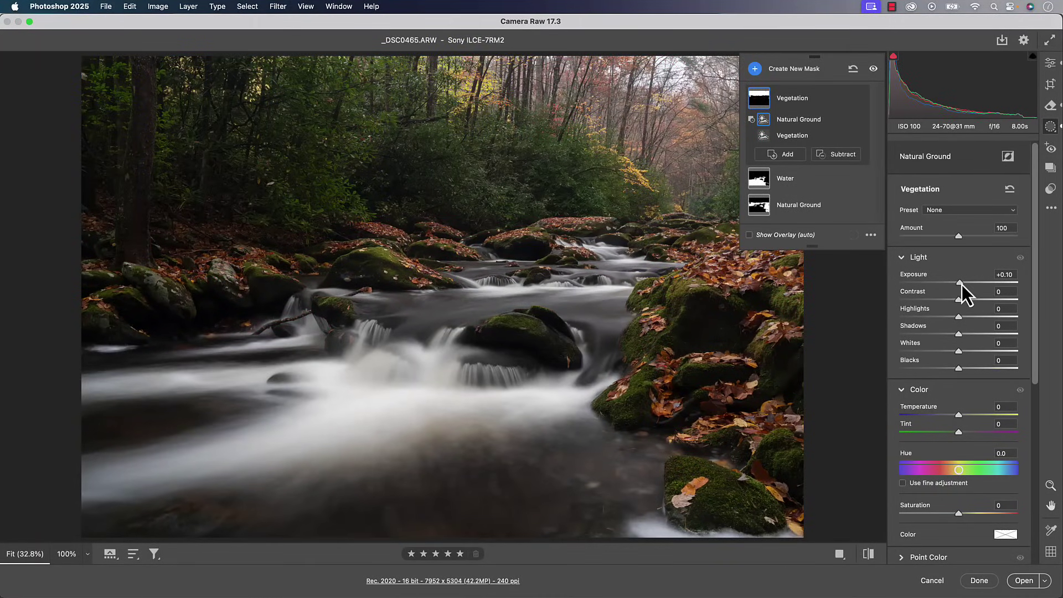
drag(961, 369, 954, 368)
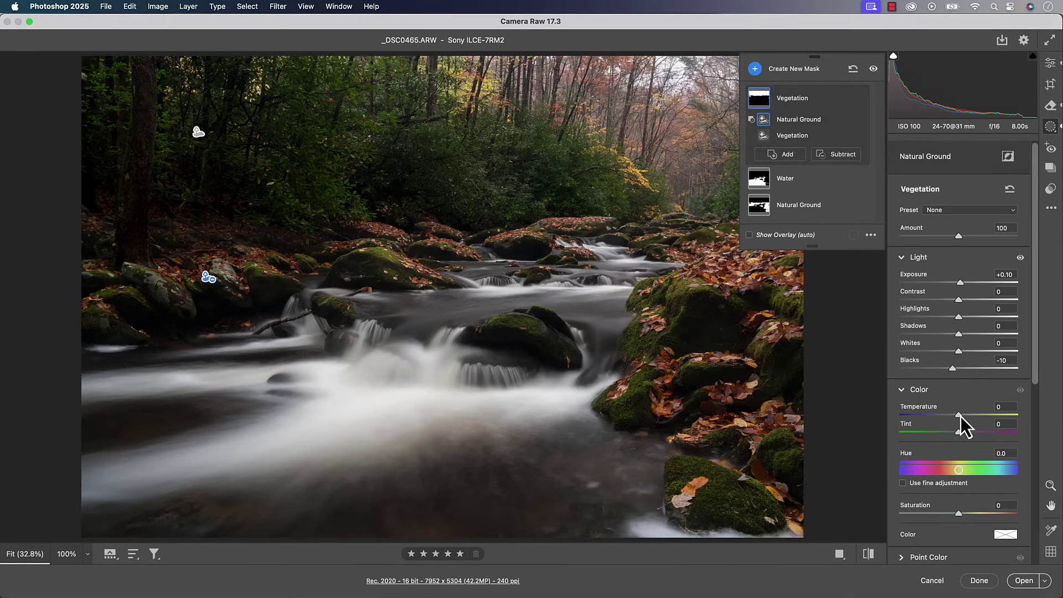
drag(958, 416, 964, 416)
drag(964, 513, 978, 514)
drag(964, 335, 969, 335)
Step: On the Water mask, leave Exposure at zero and raise Whites to +19
click(759, 179)
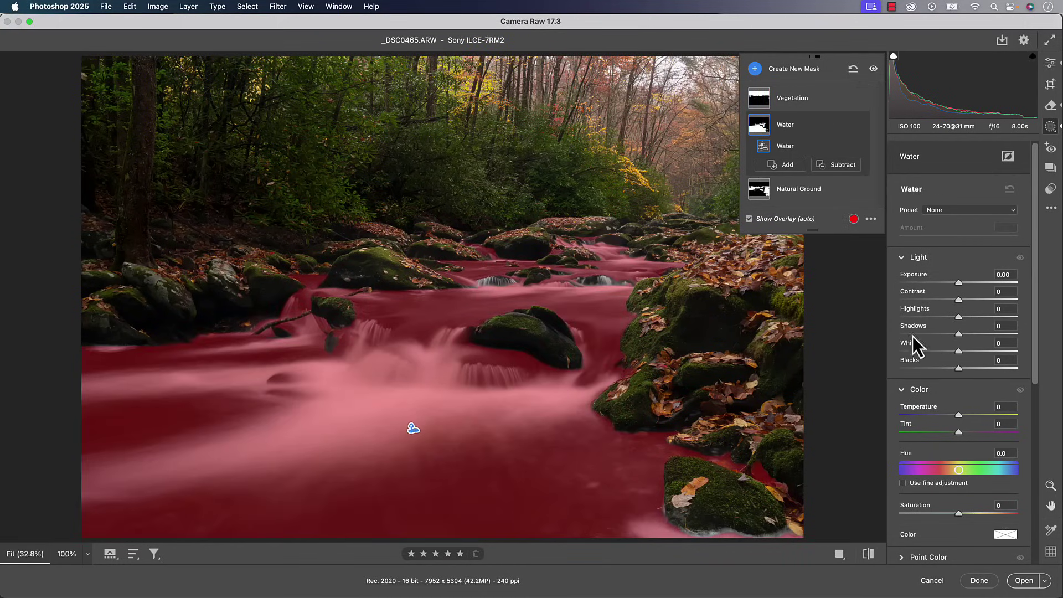
drag(959, 283, 961, 284)
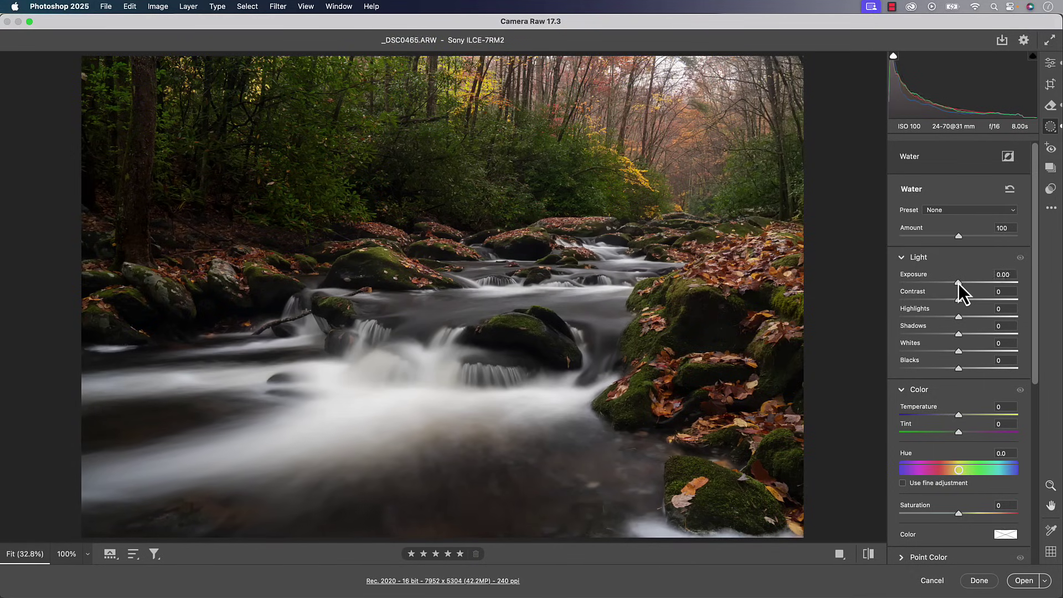
double_click(958, 284)
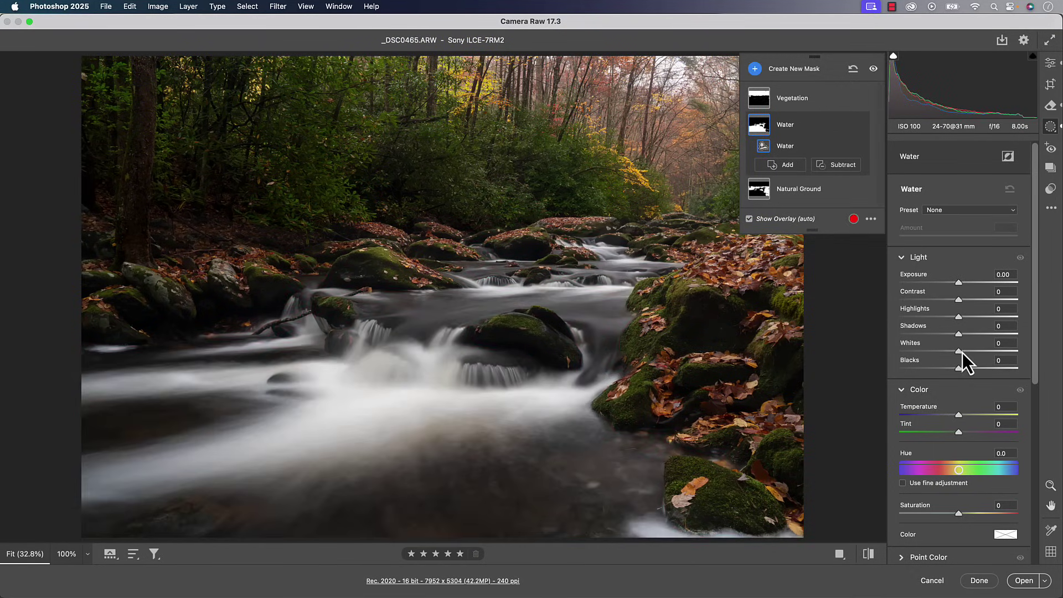
drag(964, 353, 971, 350)
Step: Smooth the water by setting the Water mask's Texture to -43
scroll(972, 351, down, 10)
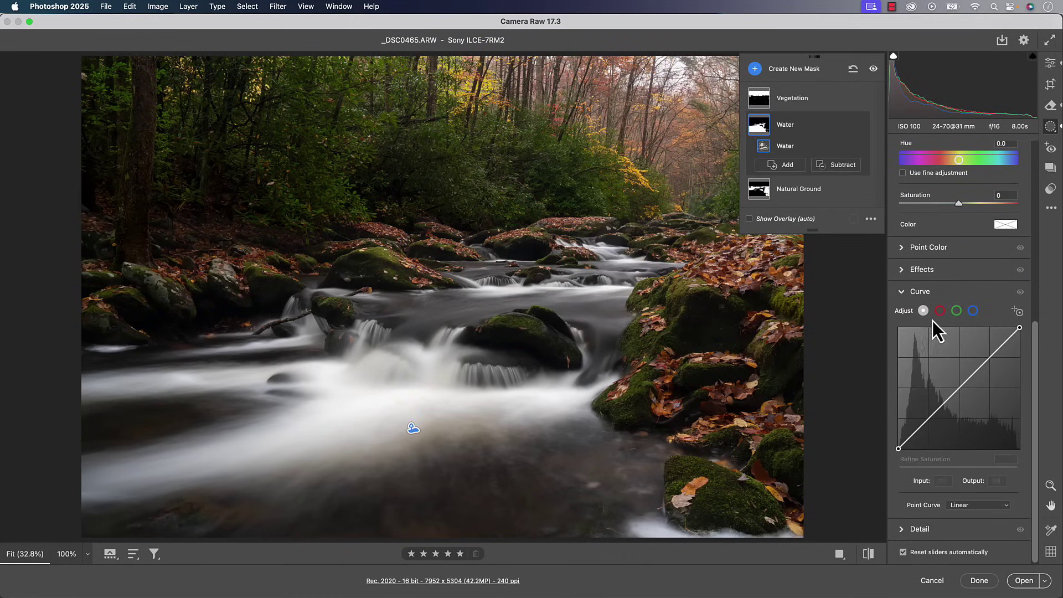
click(900, 291)
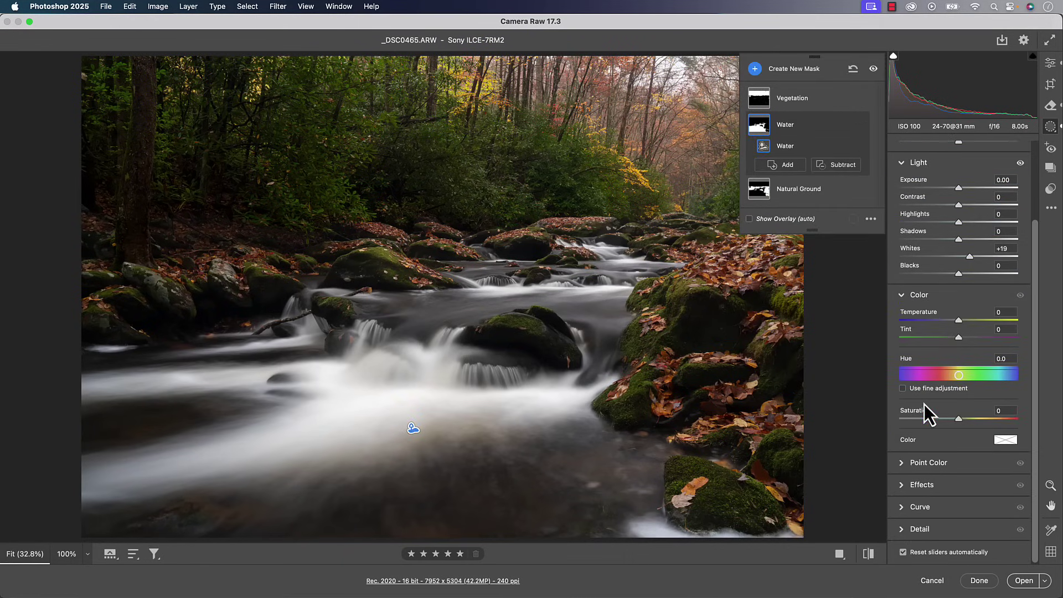
click(901, 486)
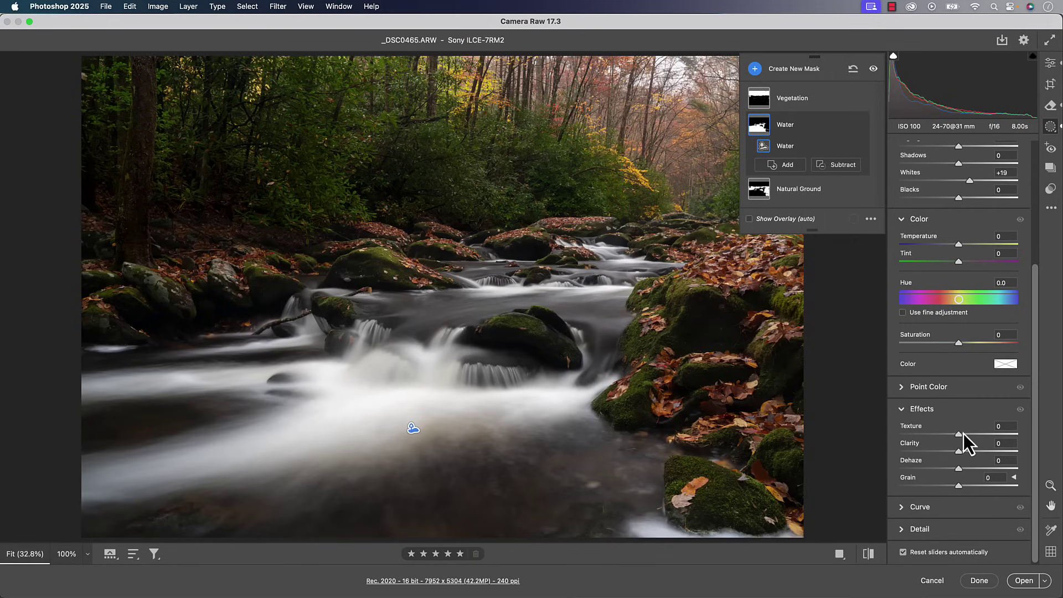
drag(965, 437, 932, 436)
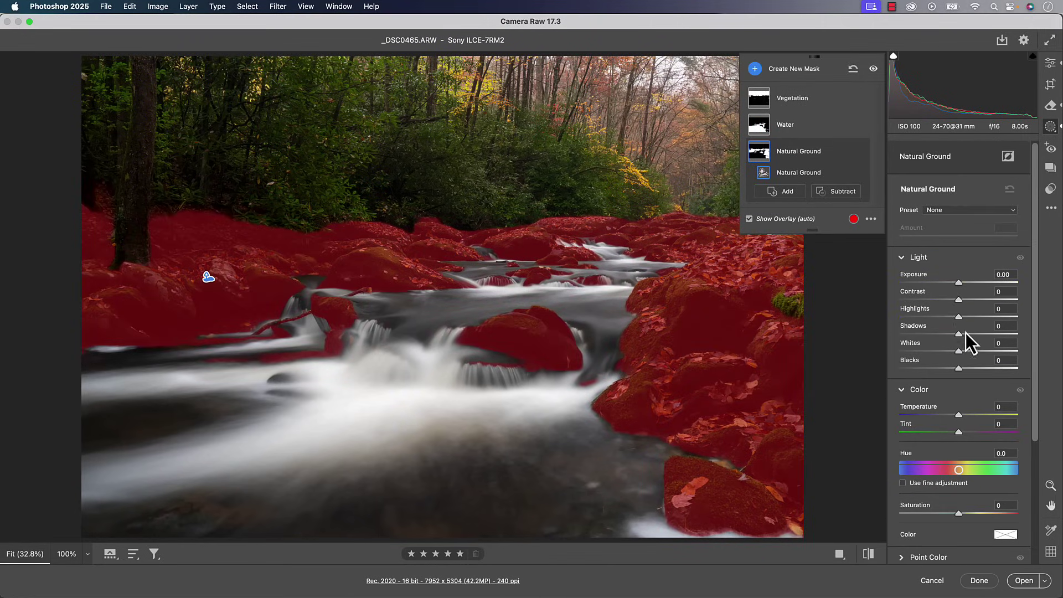
Step: Give the Natural Ground mask Shadows +27, Temperature +11 and Saturation +30
drag(966, 334, 953, 369)
drag(964, 417, 966, 417)
click(964, 514)
drag(964, 515, 976, 514)
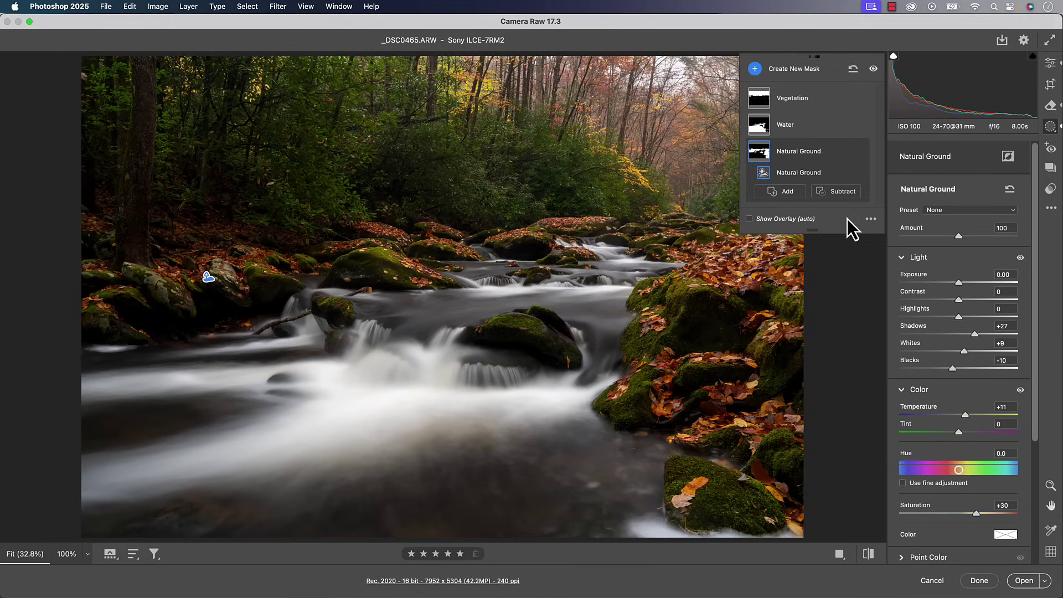
Step: Select the Vegetation mask, collapse Color and Effects, and expand Point Color
click(763, 103)
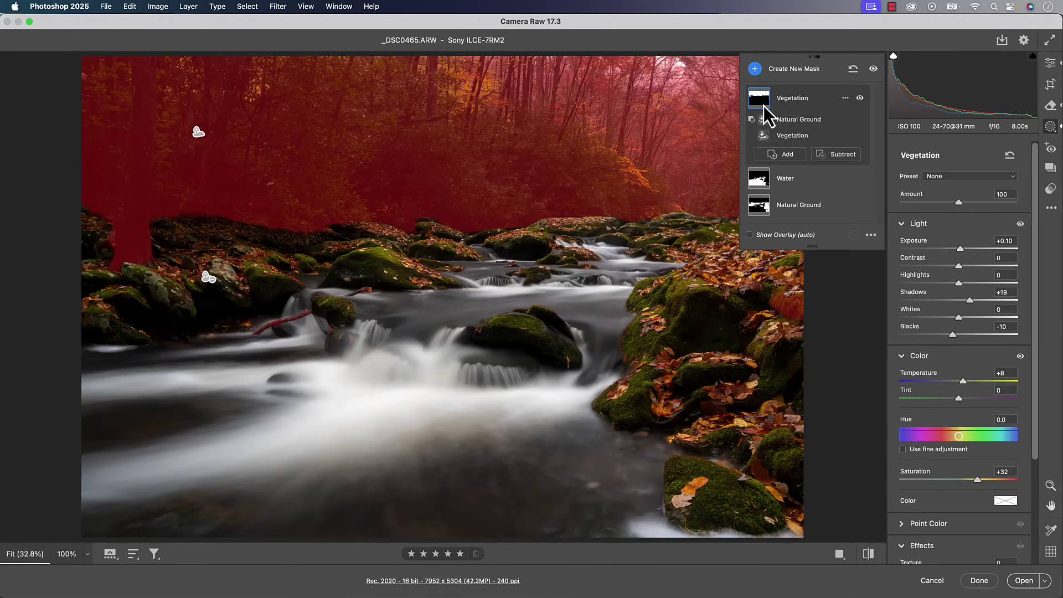
click(902, 356)
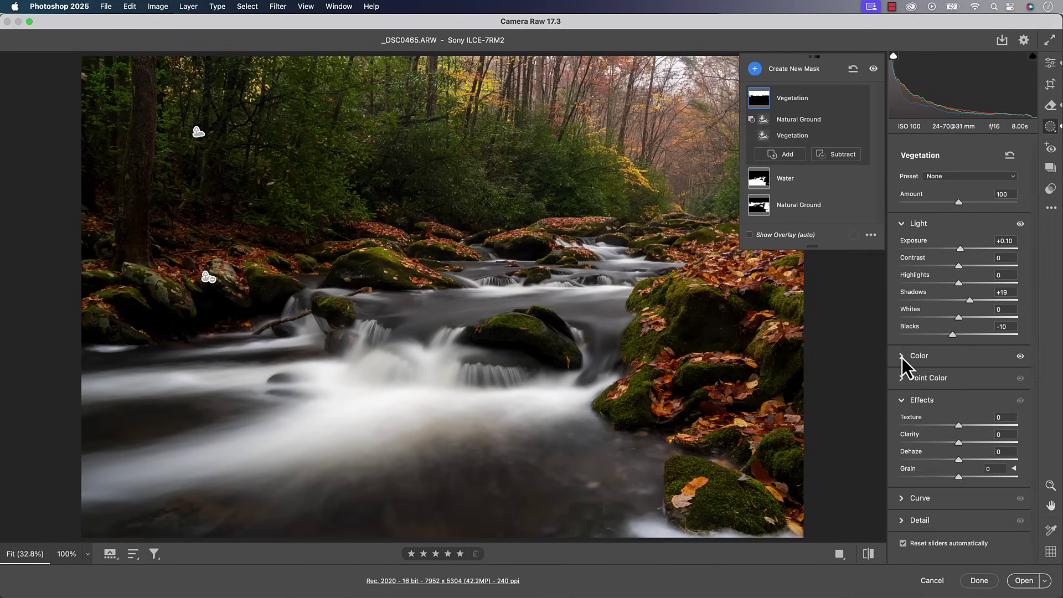
click(902, 401)
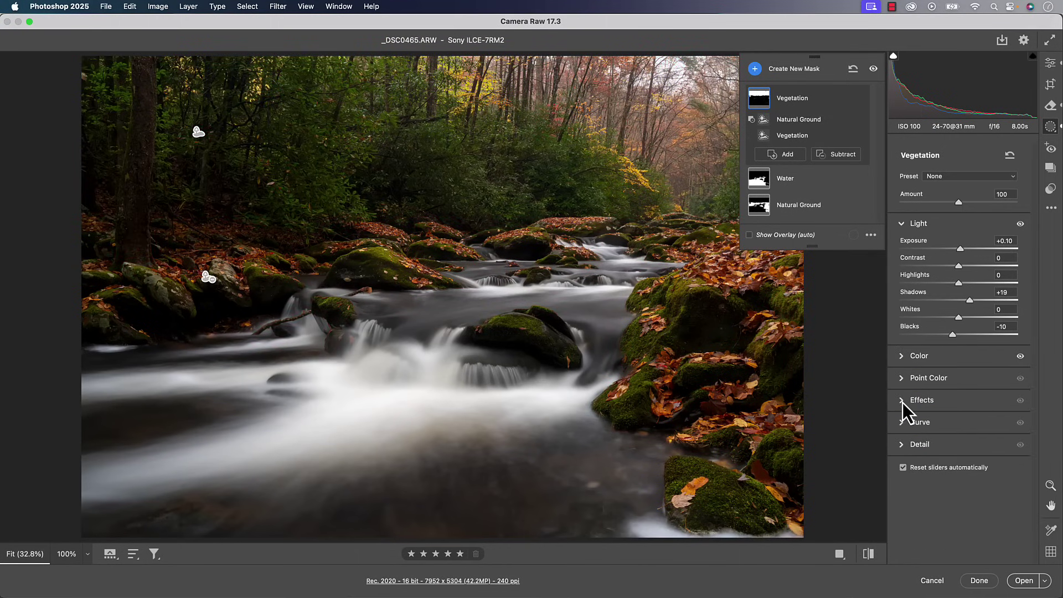
click(921, 379)
Step: Sample the green foliage with the Point Color dropper and shift it to Hue +4, Saturation +19
click(902, 217)
click(618, 168)
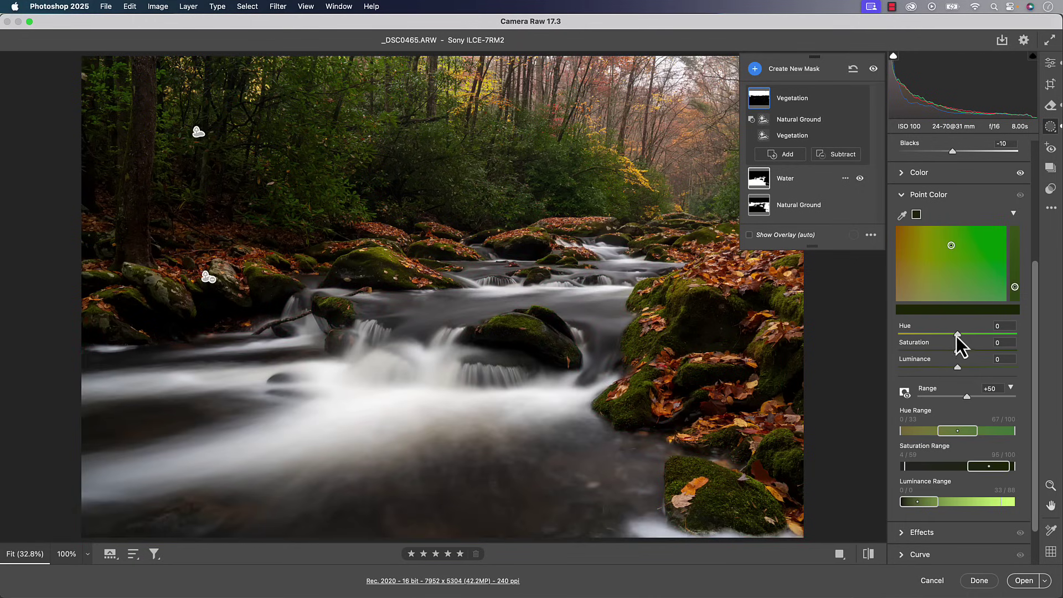
mouse_move(959, 335)
mouse_down()
mouse_move(1039, 355)
mouse_move(892, 343)
mouse_move(1044, 360)
mouse_move(881, 343)
mouse_move(1015, 345)
mouse_move(953, 340)
mouse_move(970, 354)
mouse_up()
Step: Sample the orange autumn leaves as a second point color, set to Hue −43 and Saturation +14
click(901, 216)
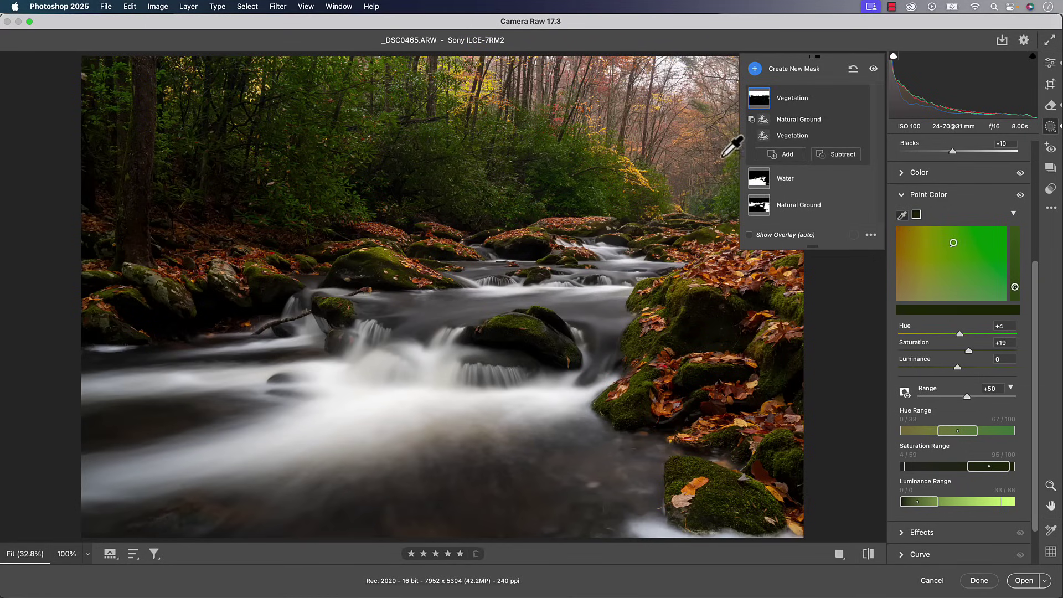
click(740, 274)
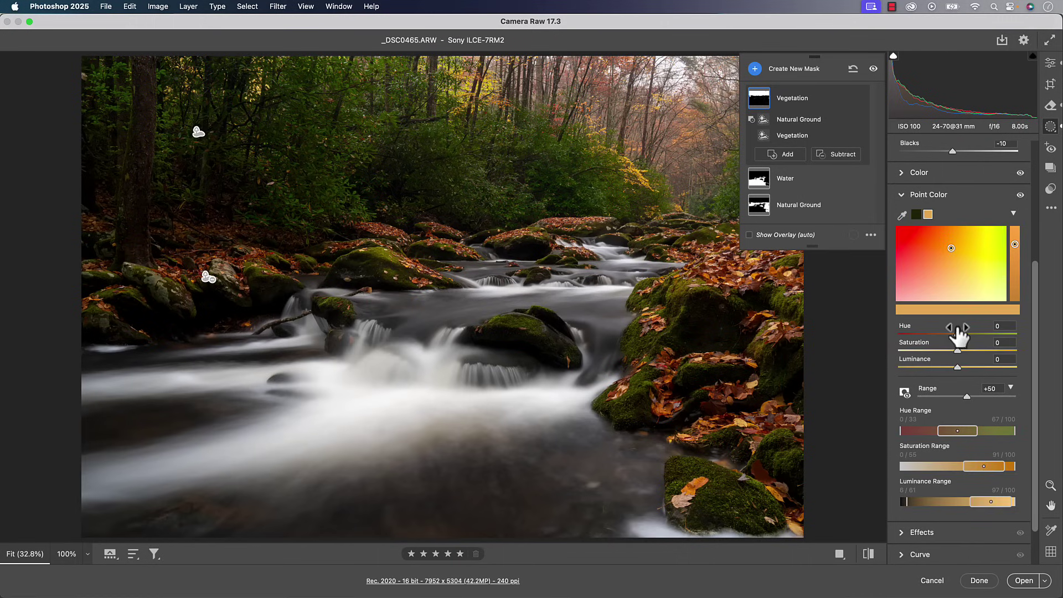
mouse_move(958, 335)
mouse_down()
mouse_move(938, 336)
mouse_move(991, 335)
mouse_move(886, 341)
mouse_move(992, 338)
mouse_move(921, 338)
mouse_move(971, 351)
mouse_up()
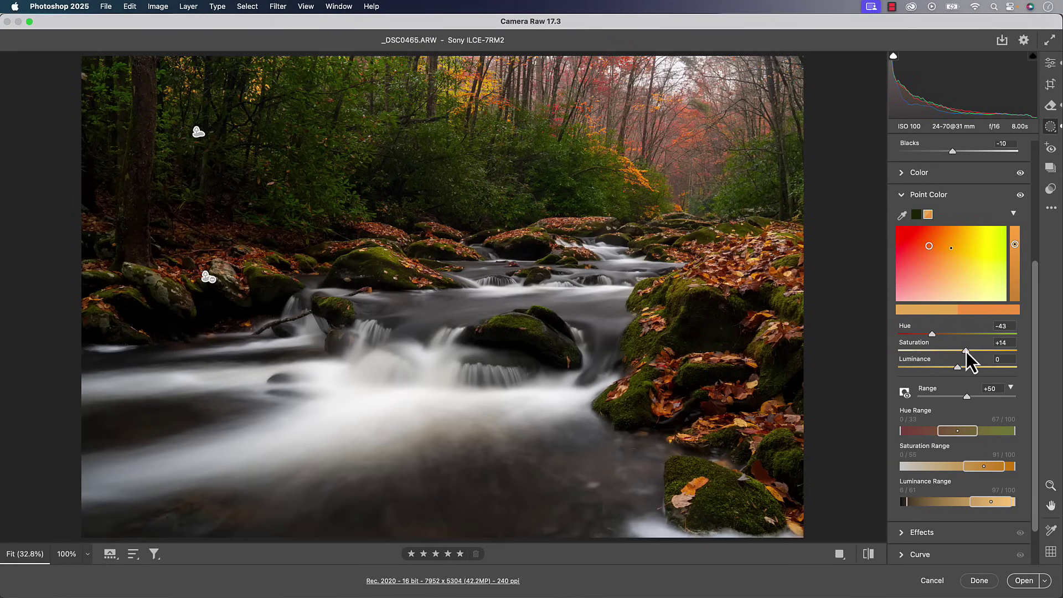
drag(965, 351, 965, 351)
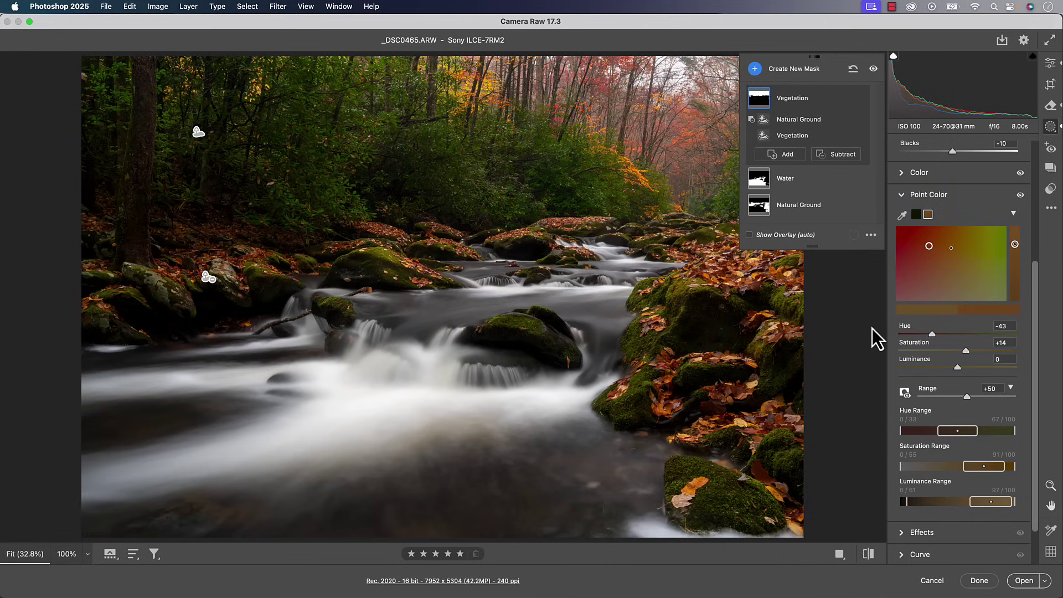
Step: Toggle the mask adjustments off and on twice to compare against the original photo
click(873, 69)
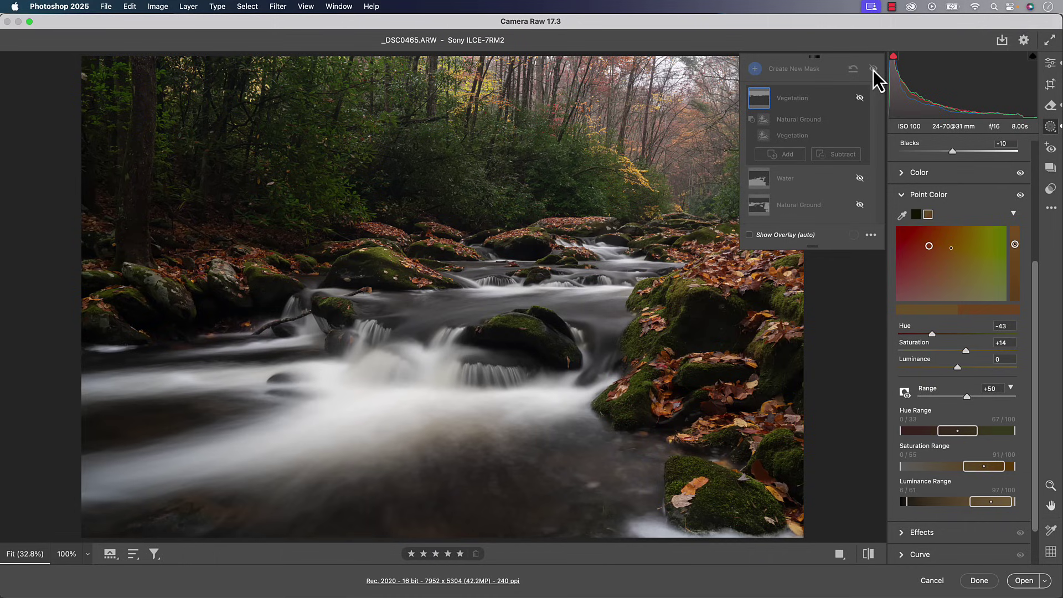
click(873, 69)
click(872, 70)
click(873, 69)
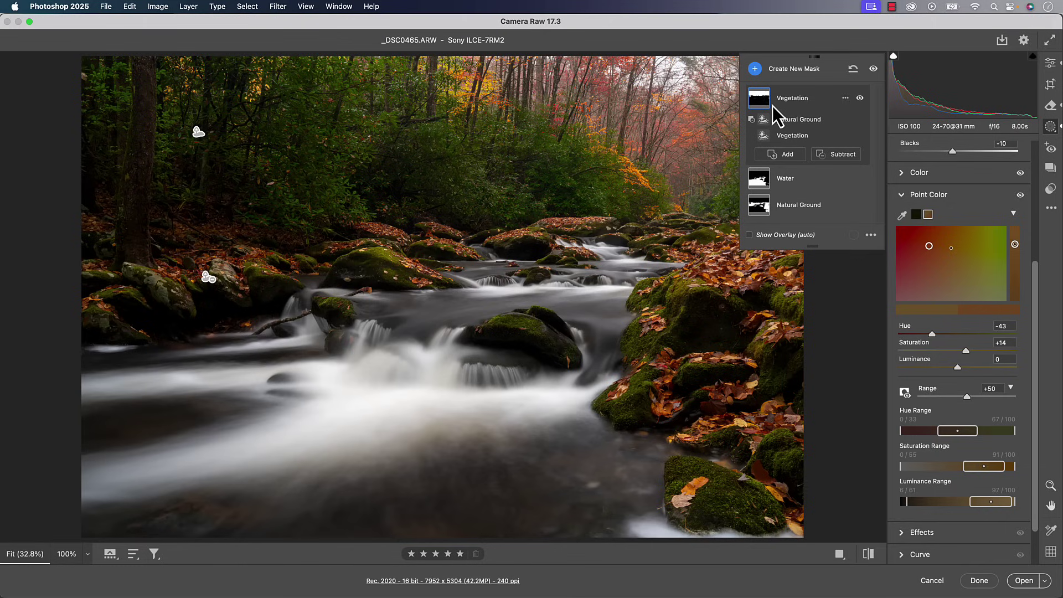
Step: Visit the global Edit panel, then return to the mask list with Point Color collapsed
click(1051, 63)
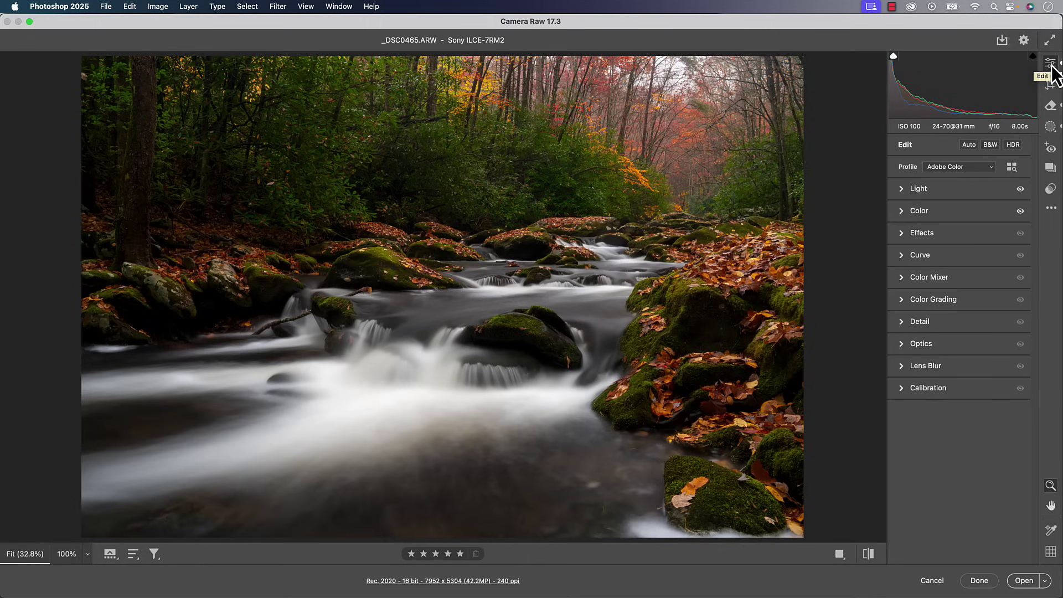
click(1050, 126)
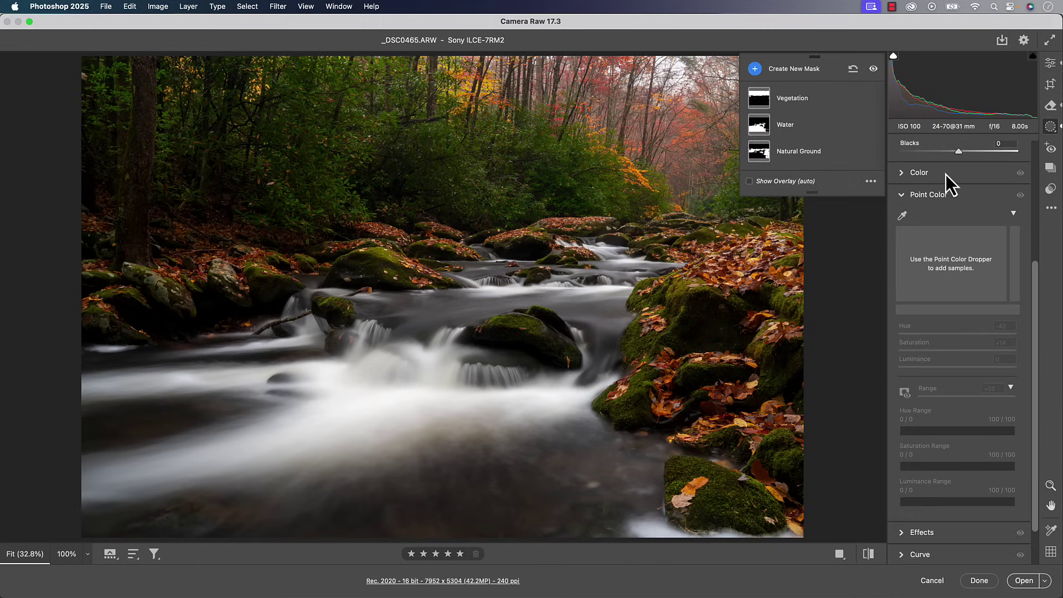
click(904, 197)
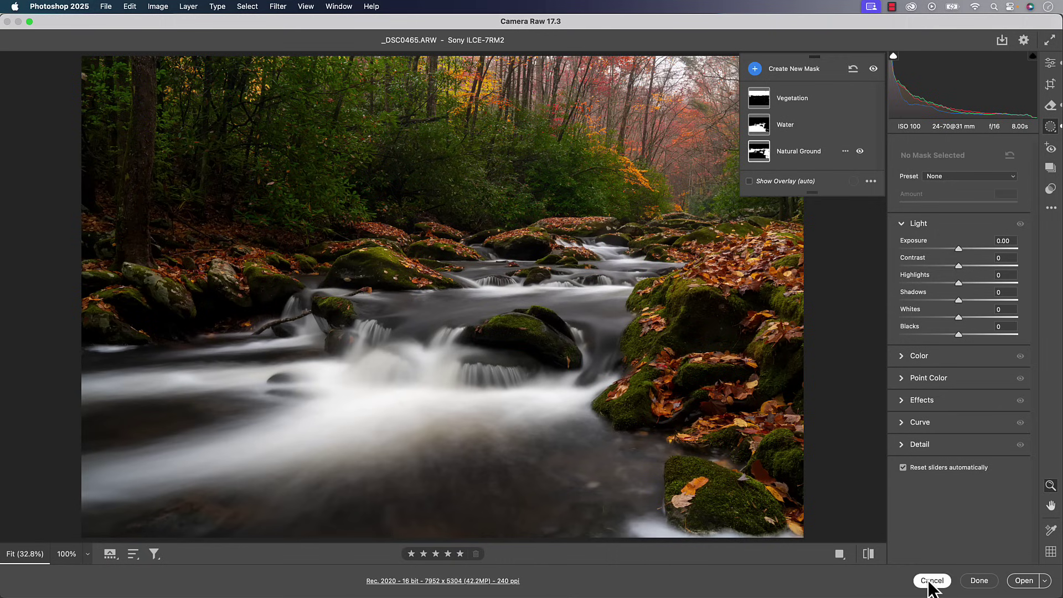
Step: Open the edited stream photo in Photoshop and launch the Camera Raw Filter on scene-portrait.jpeg
key(Return)
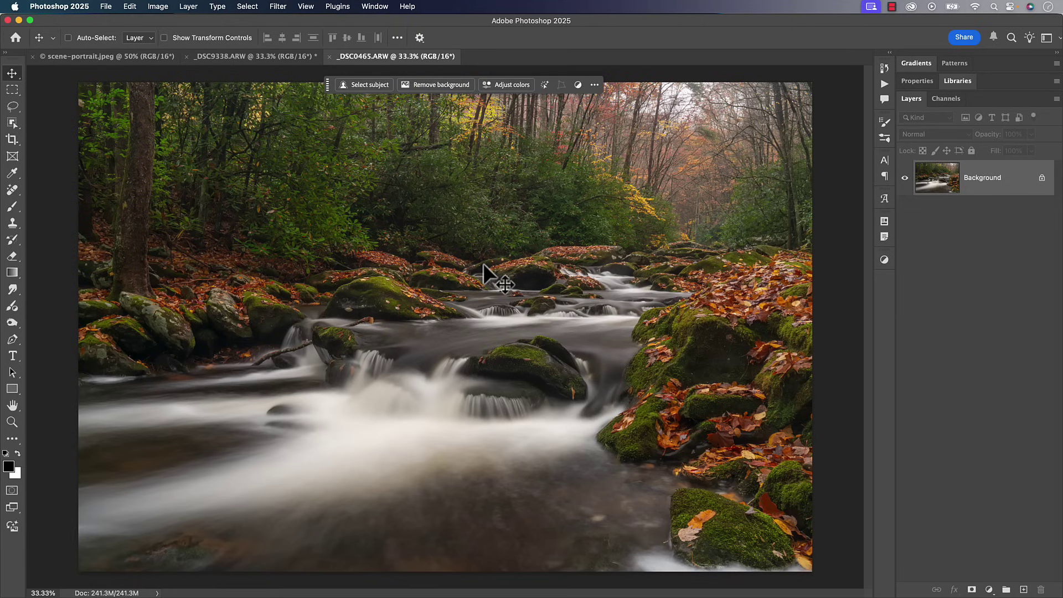
click(150, 58)
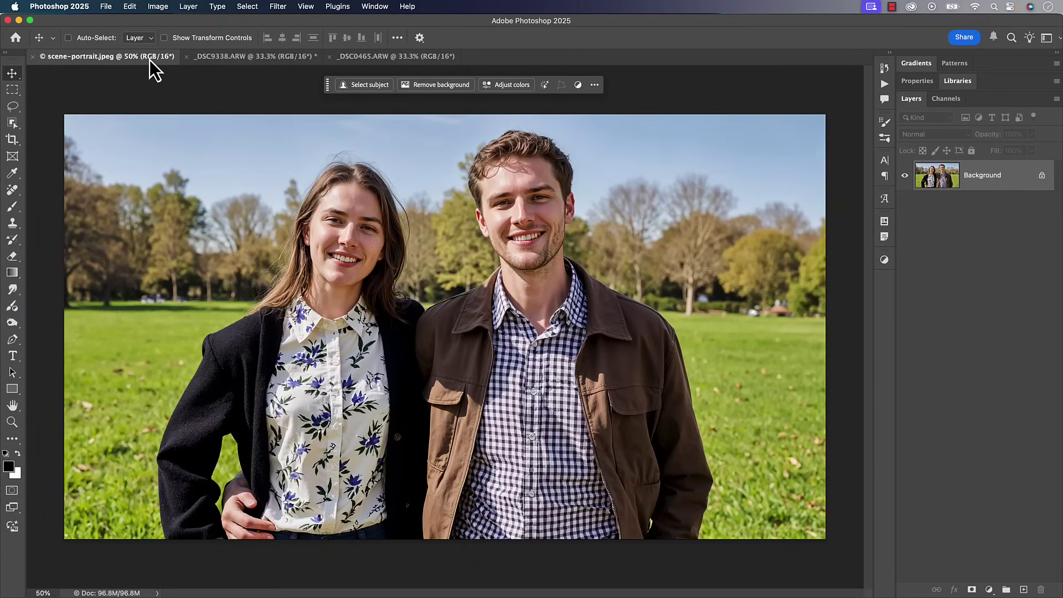
click(277, 7)
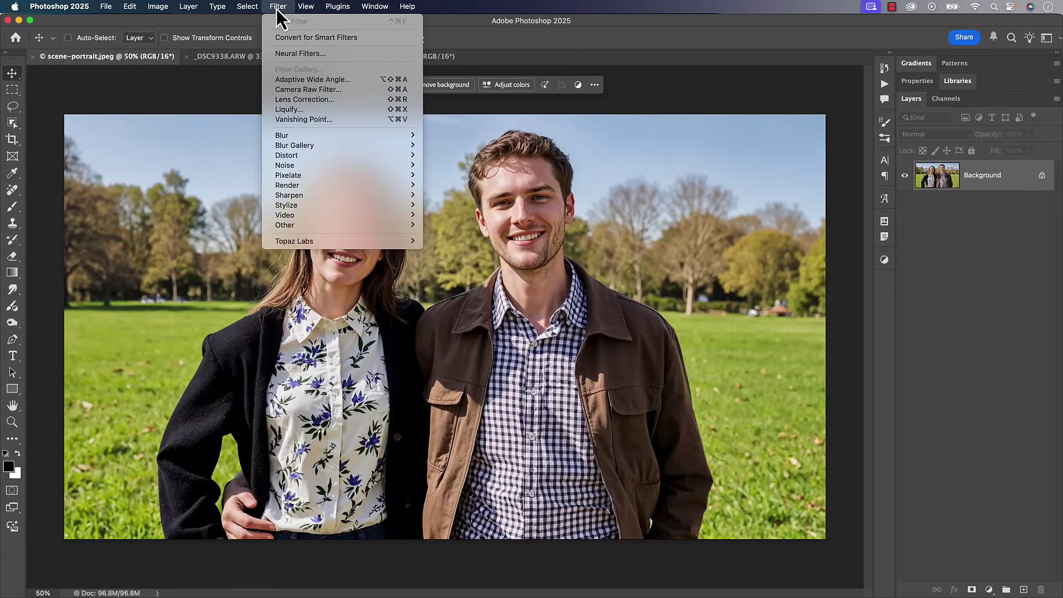
click(304, 88)
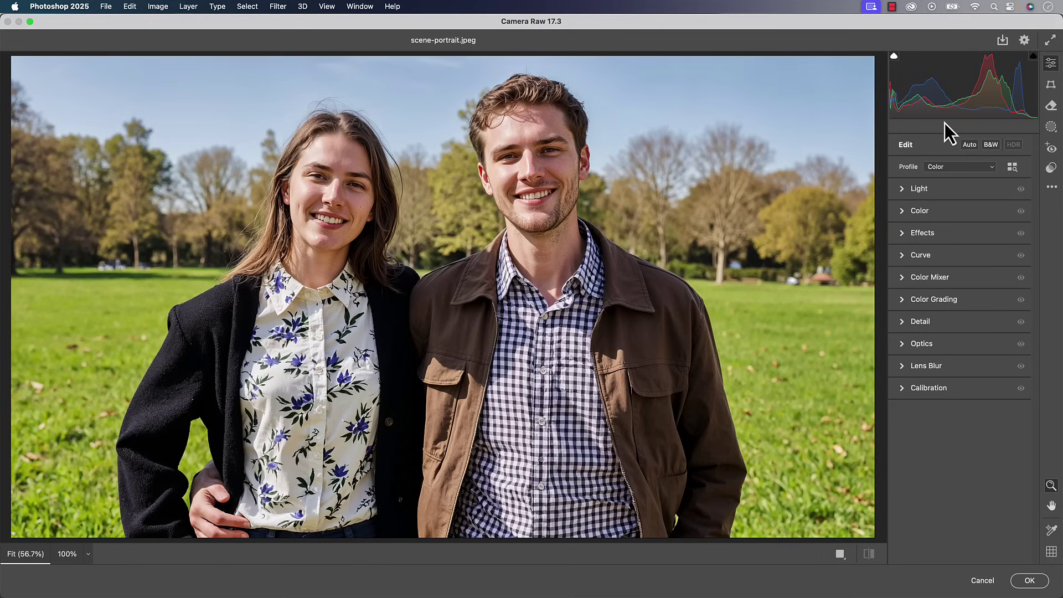
Step: Start a Landscape mask on the portrait with Sky, Vegetation and Natural Ground as 3 separate masks
click(1051, 128)
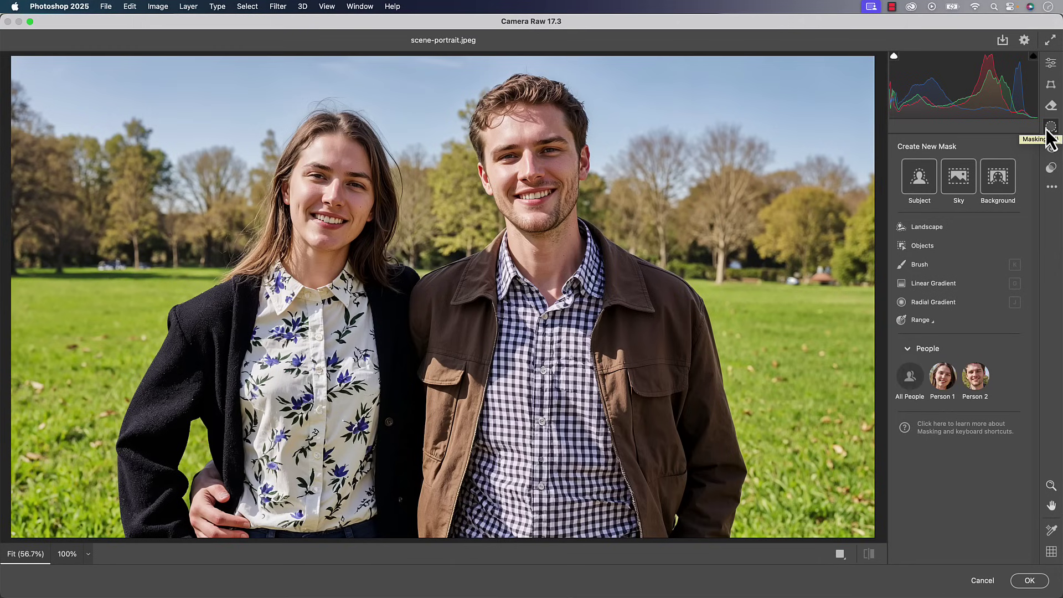
click(923, 228)
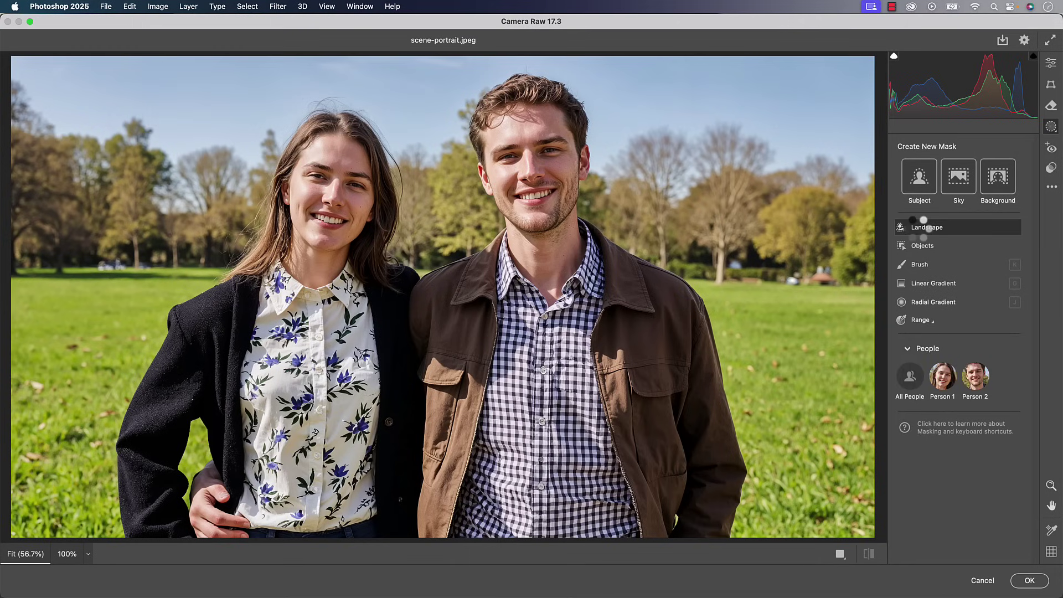
click(914, 169)
click(914, 180)
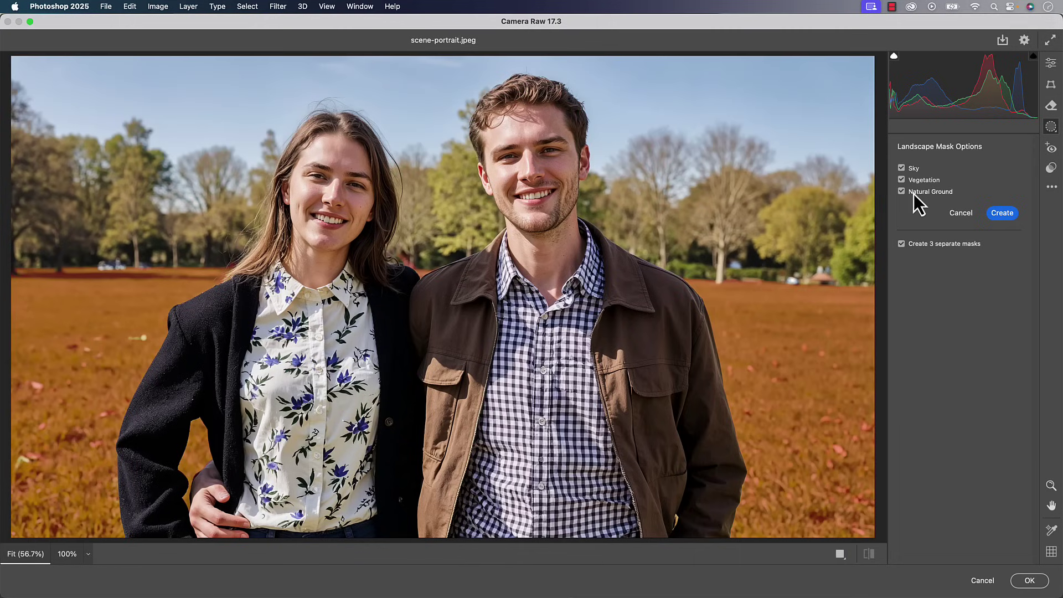
Step: Create the three landscape masks, set Vegetation exposure to +0.50 and subtract the sky from it
click(996, 214)
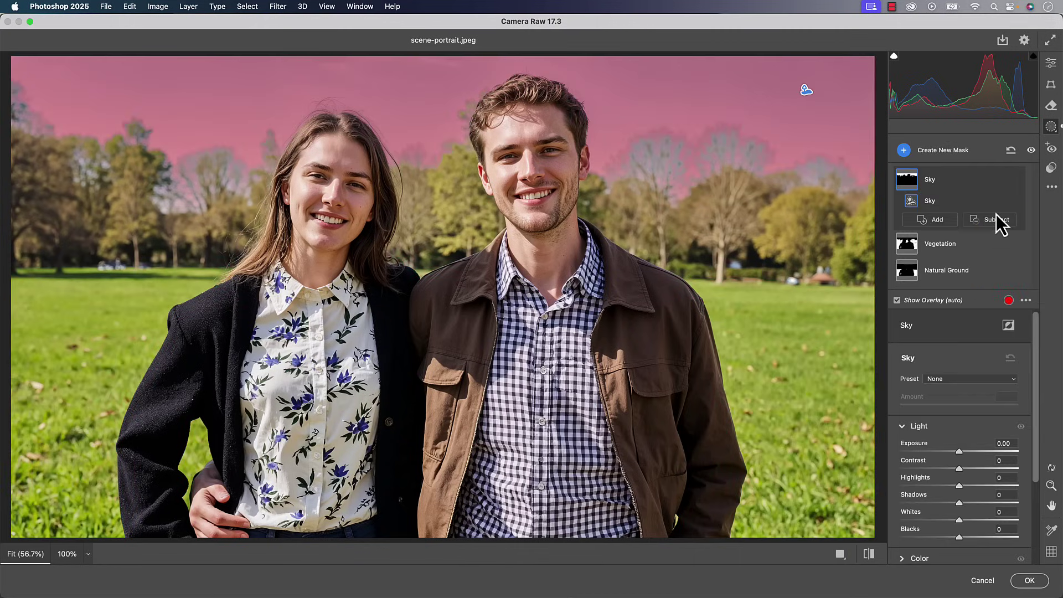
click(940, 245)
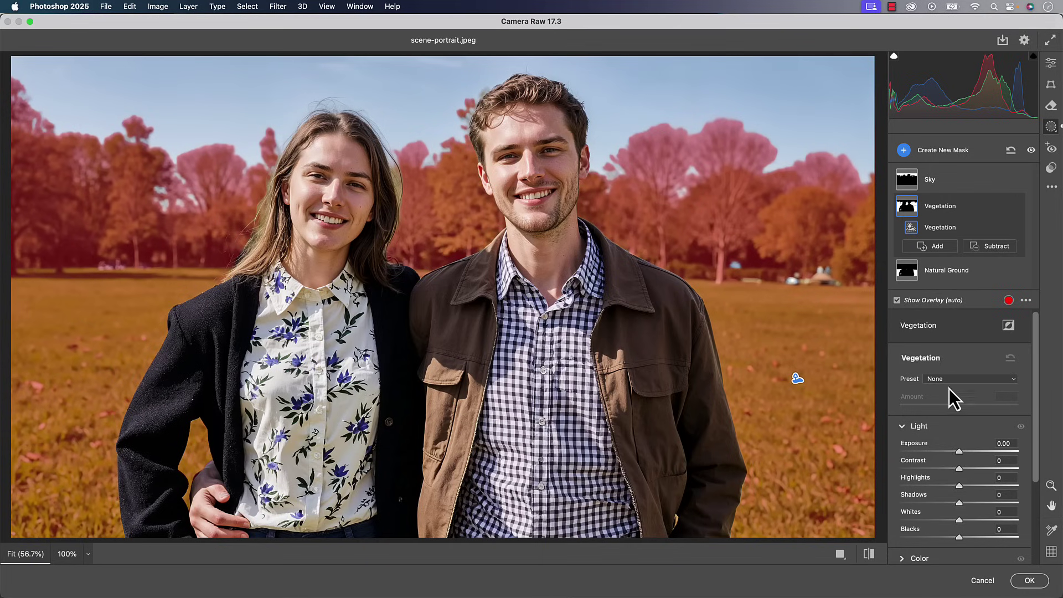
drag(961, 454, 968, 454)
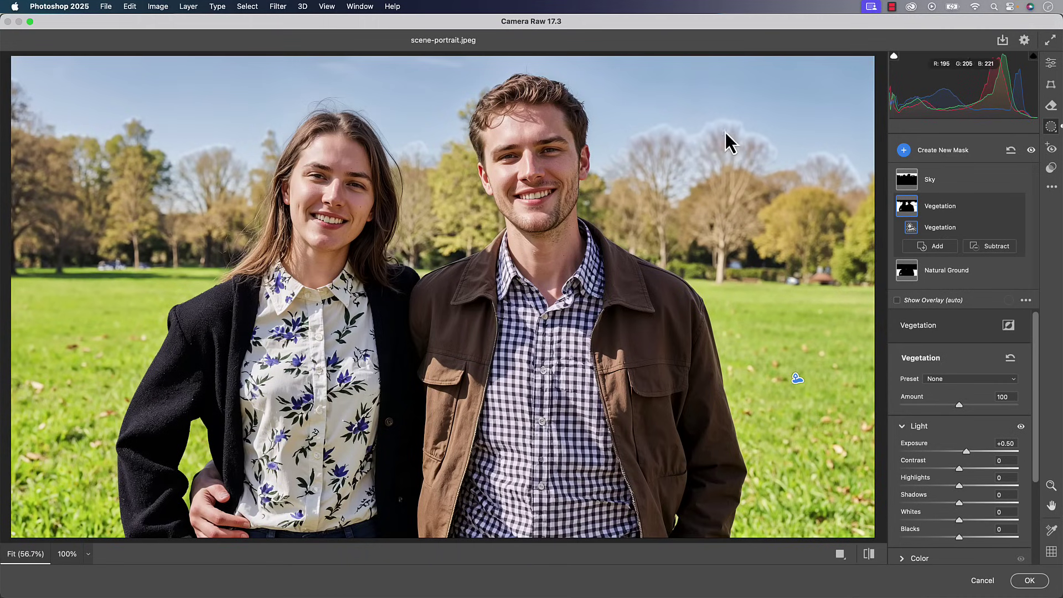
click(985, 250)
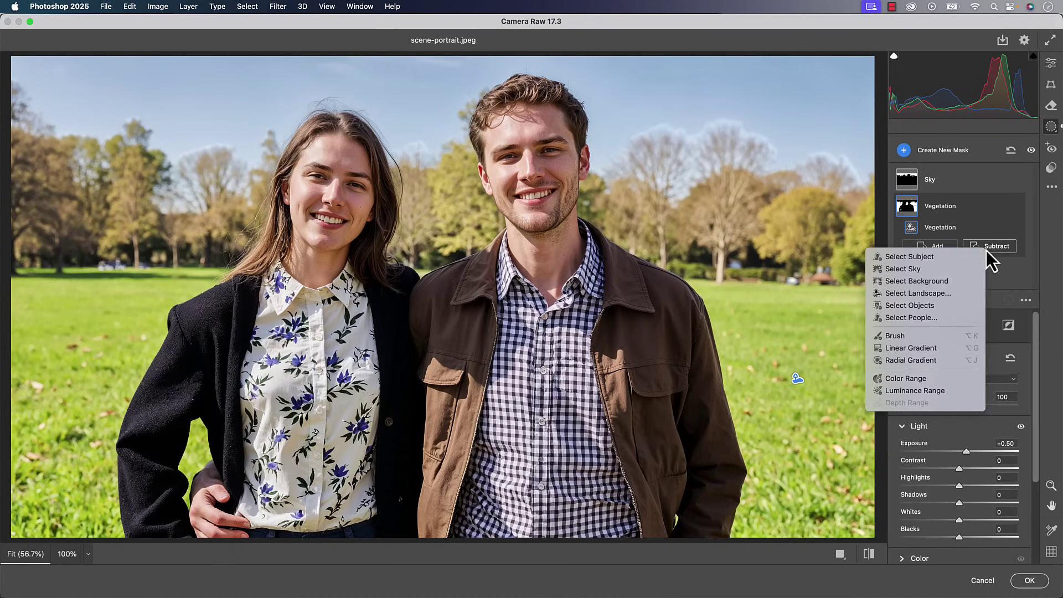
click(908, 269)
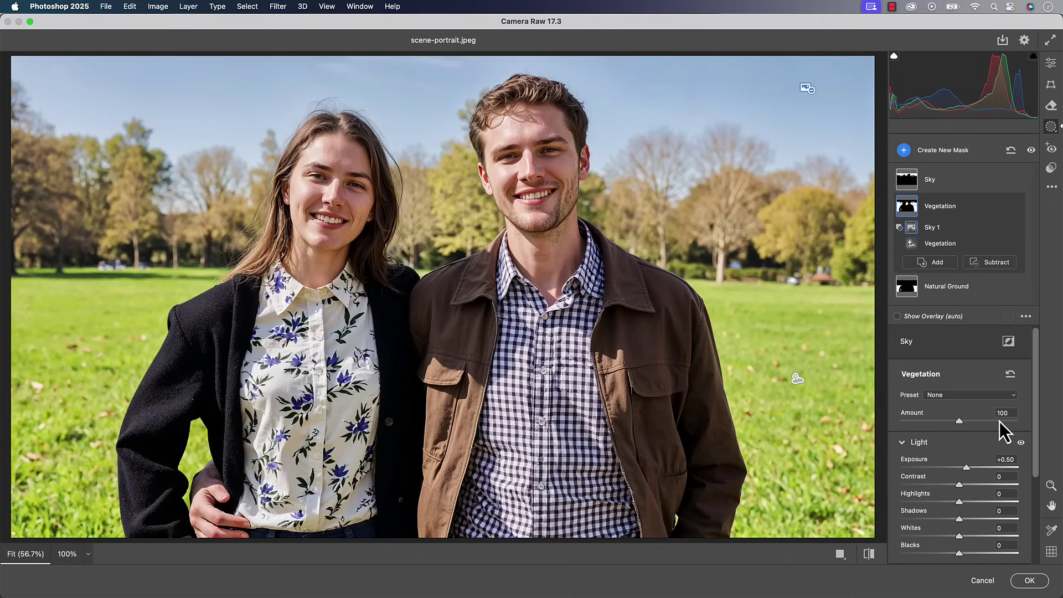
Step: Cancel Camera Raw, switch to the Object Selection Tool and list the two detected people
click(978, 580)
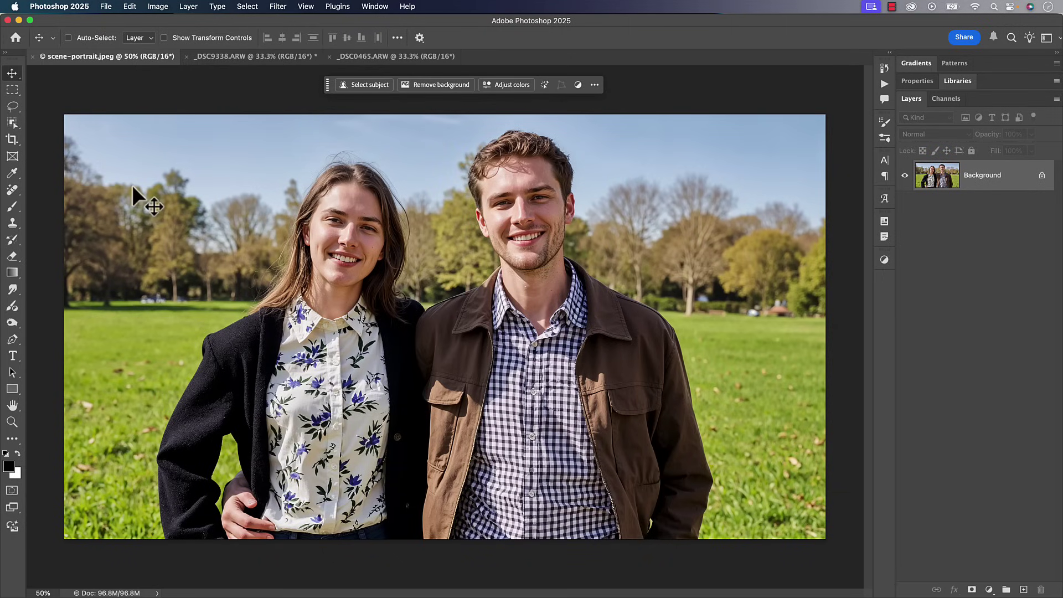
click(12, 122)
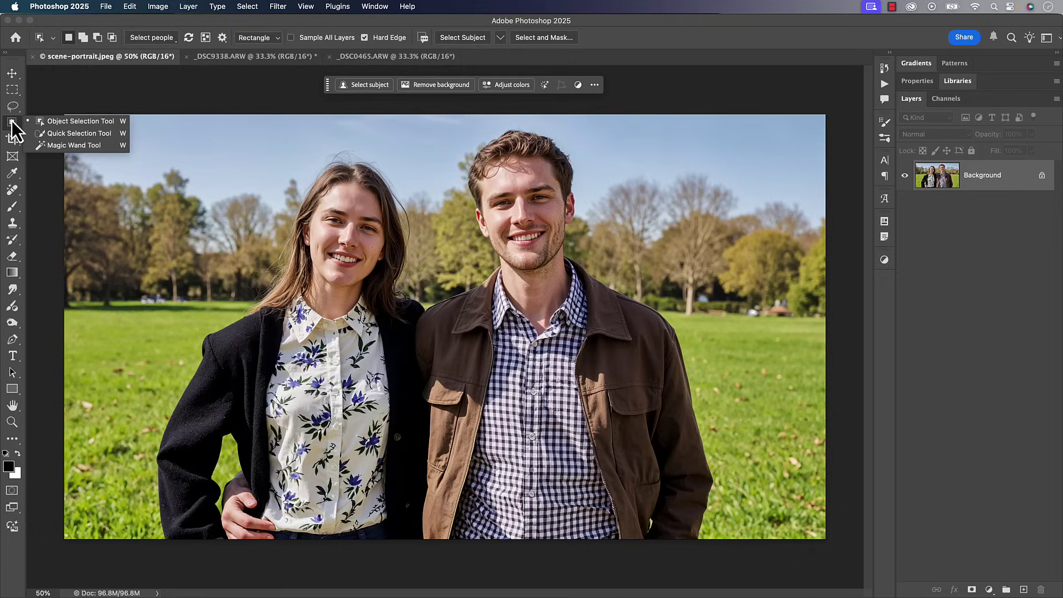
click(72, 121)
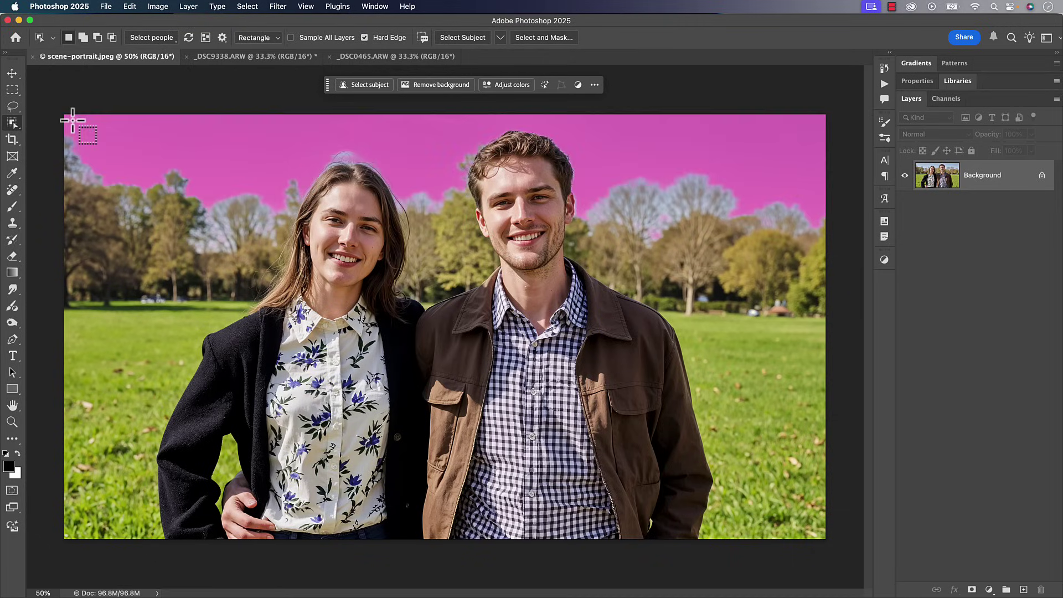
click(163, 40)
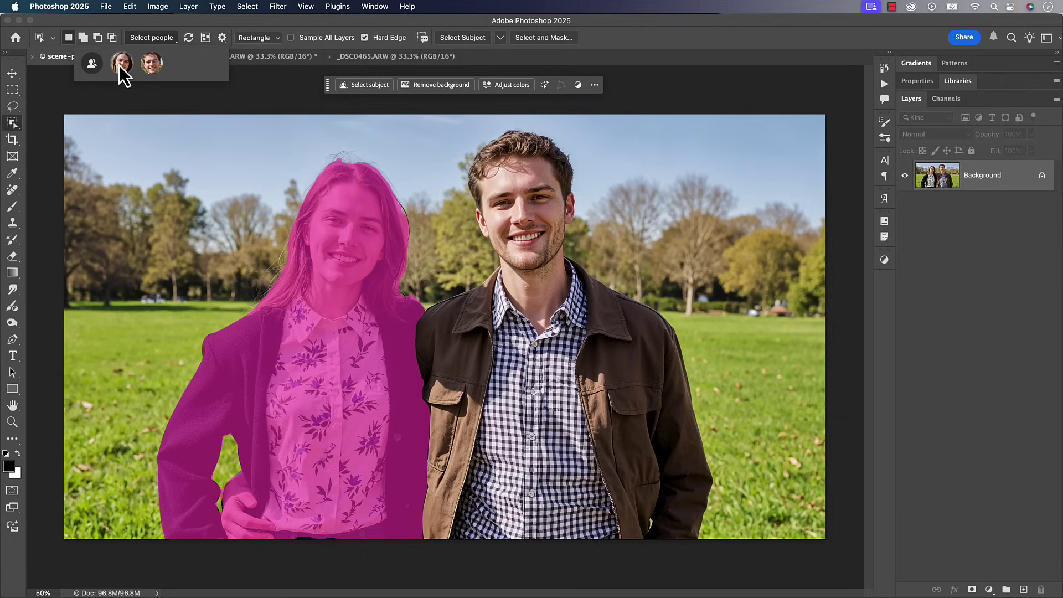
Step: Select only the woman's black coat in the portrait using the Coat part option
click(121, 63)
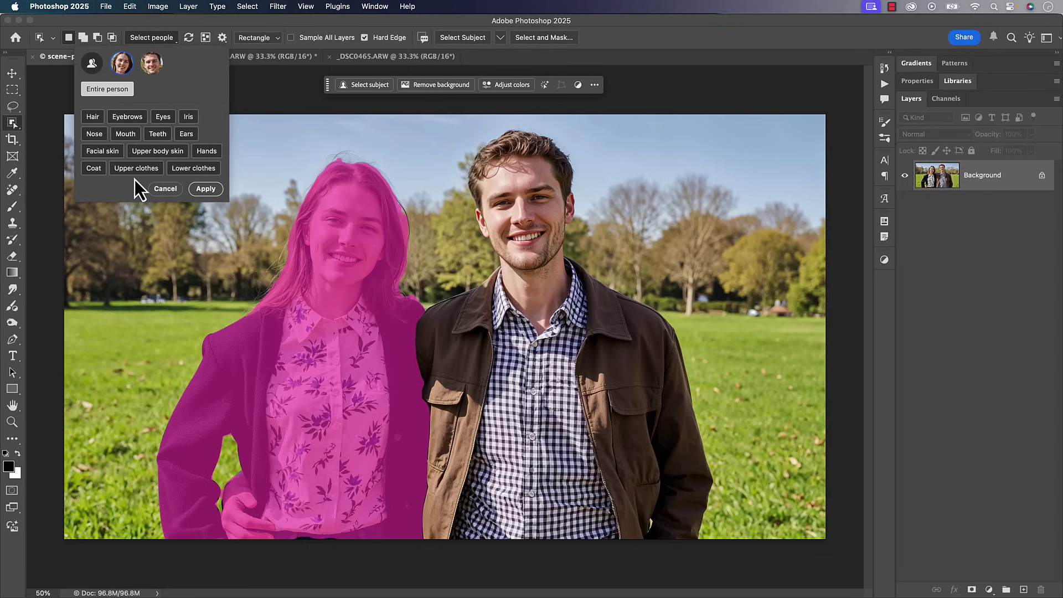
click(95, 169)
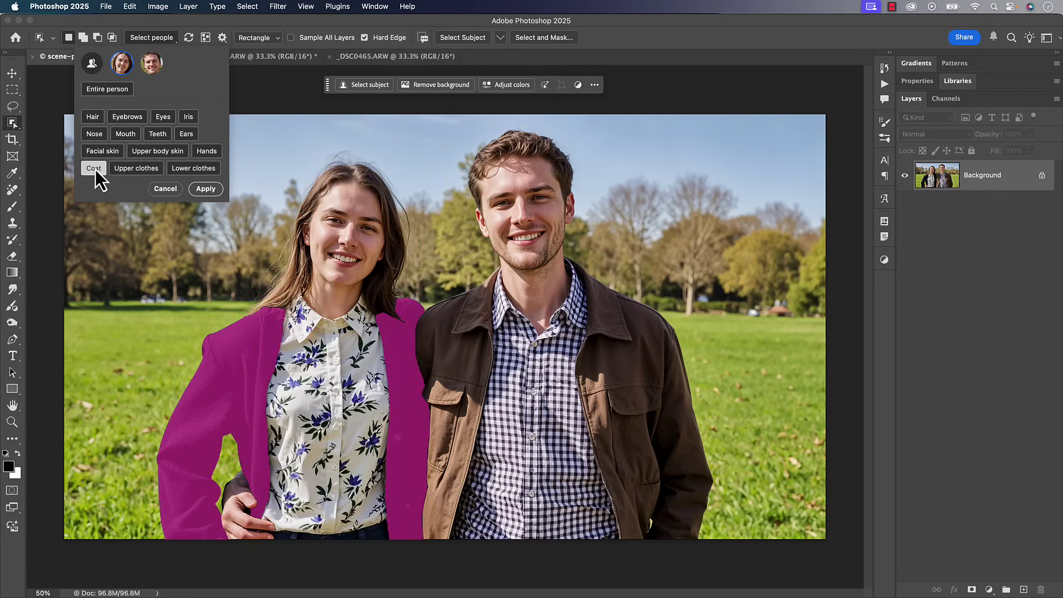
click(211, 192)
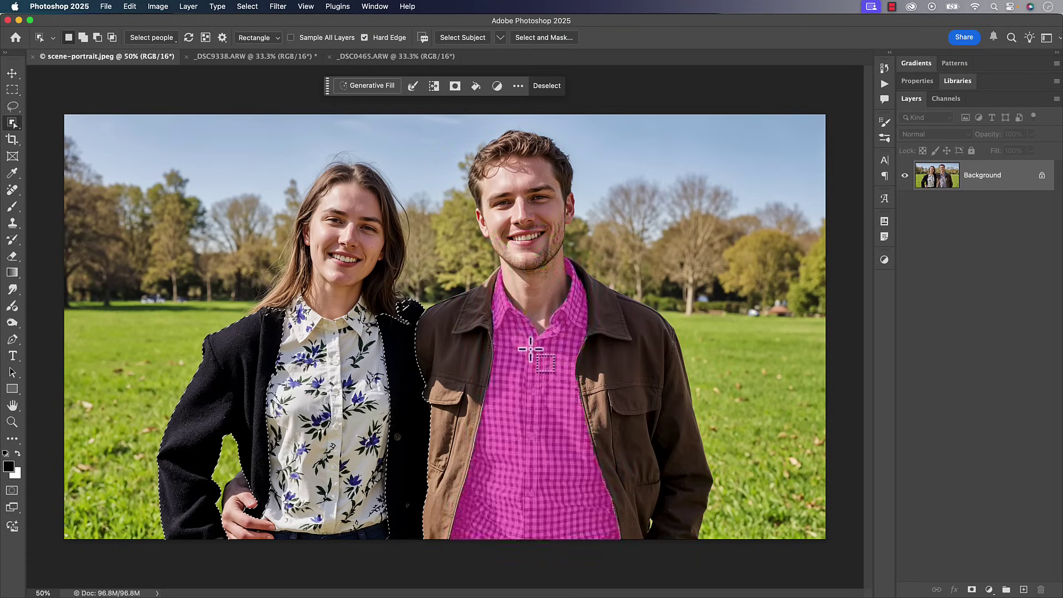
Step: Deselect the coat, then open the recent raw file DSC04490.ARW in Camera Raw
key(super+d)
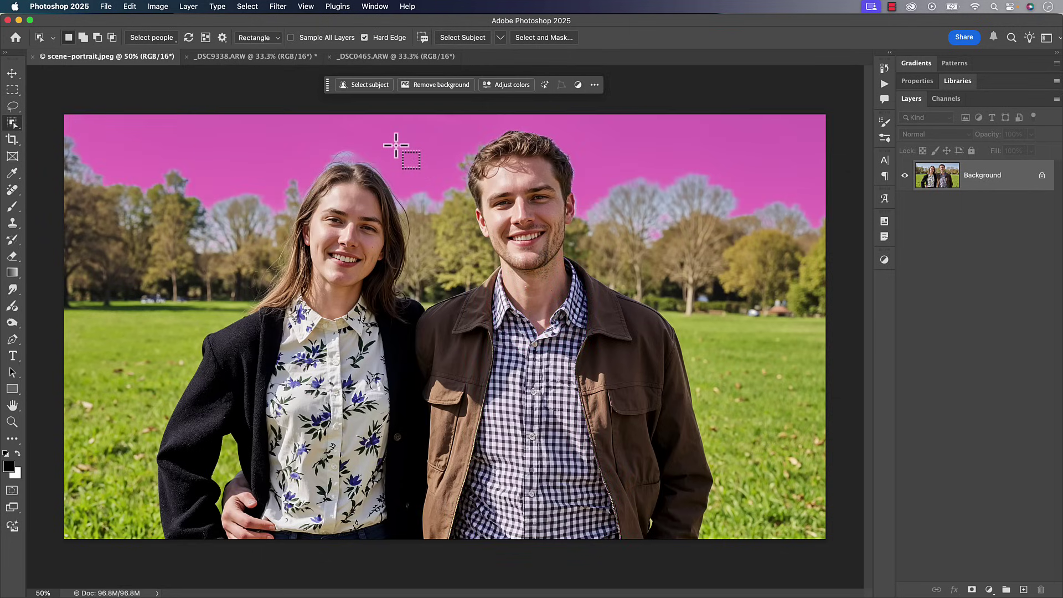
click(258, 59)
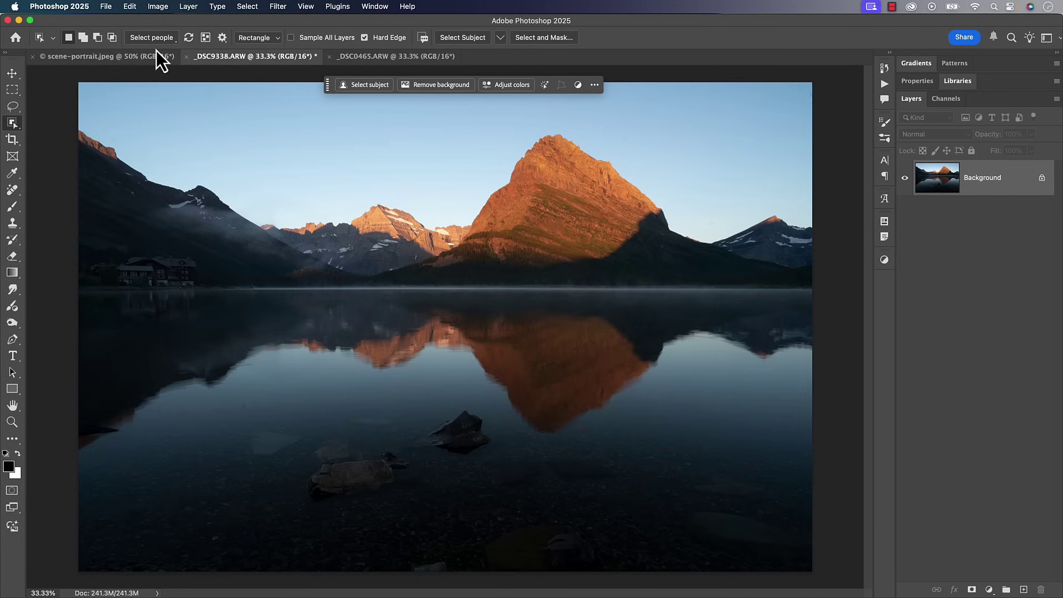
click(106, 7)
mouse_move(137, 60)
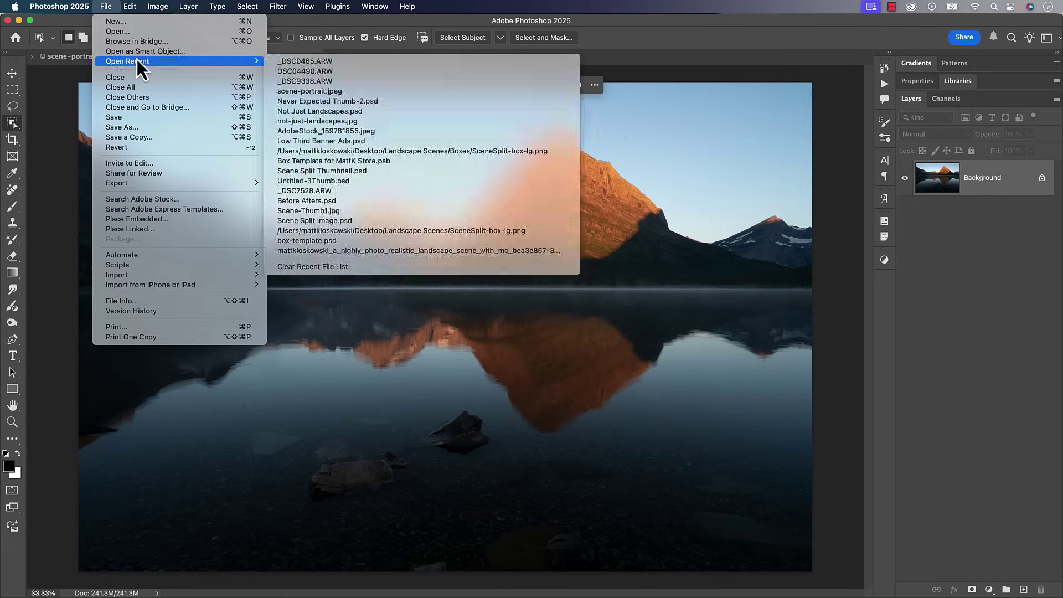
click(288, 76)
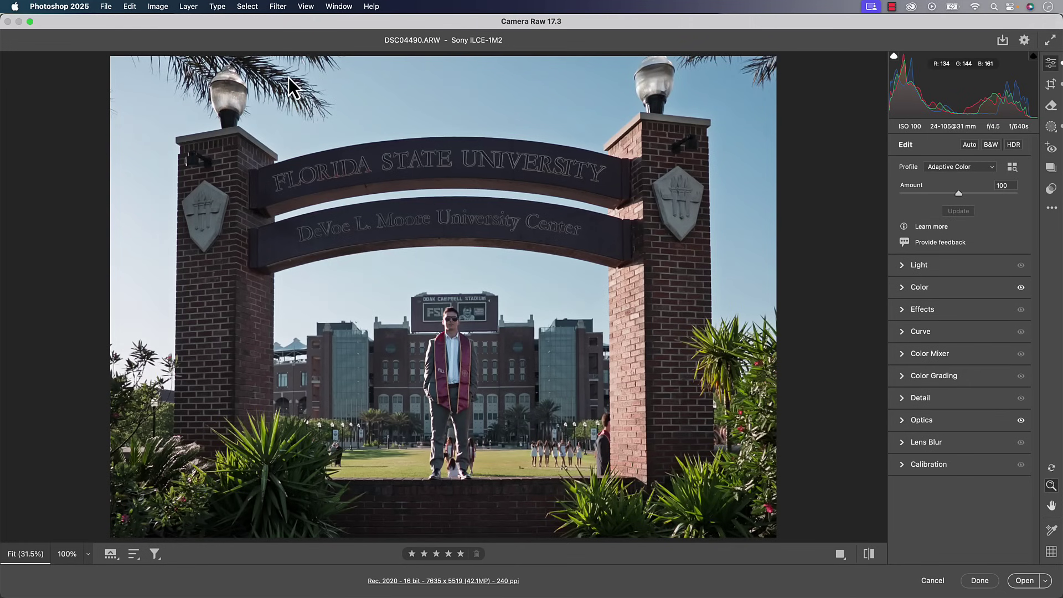
click(1025, 41)
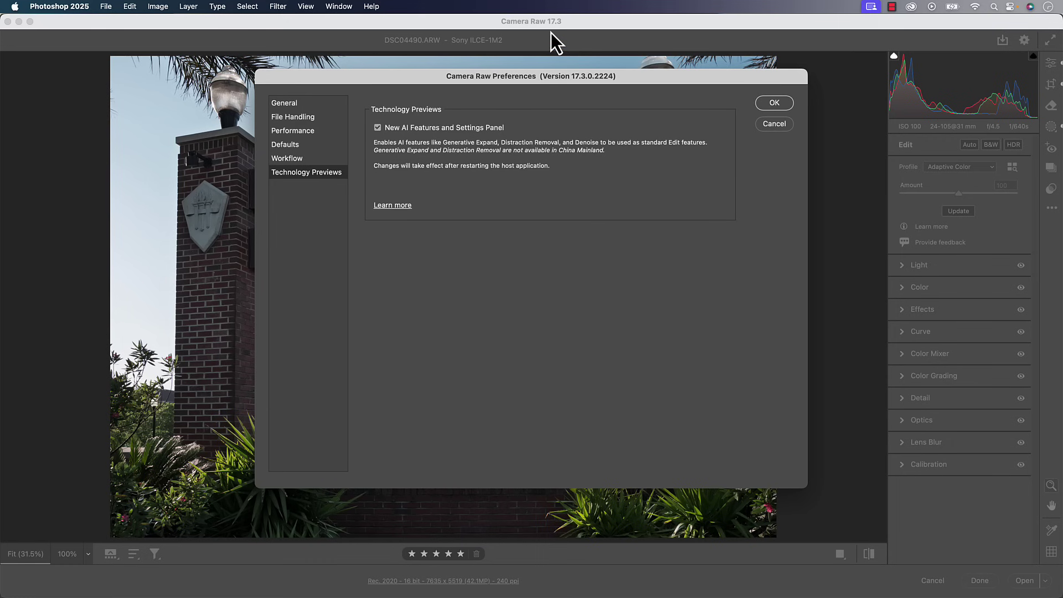
click(772, 103)
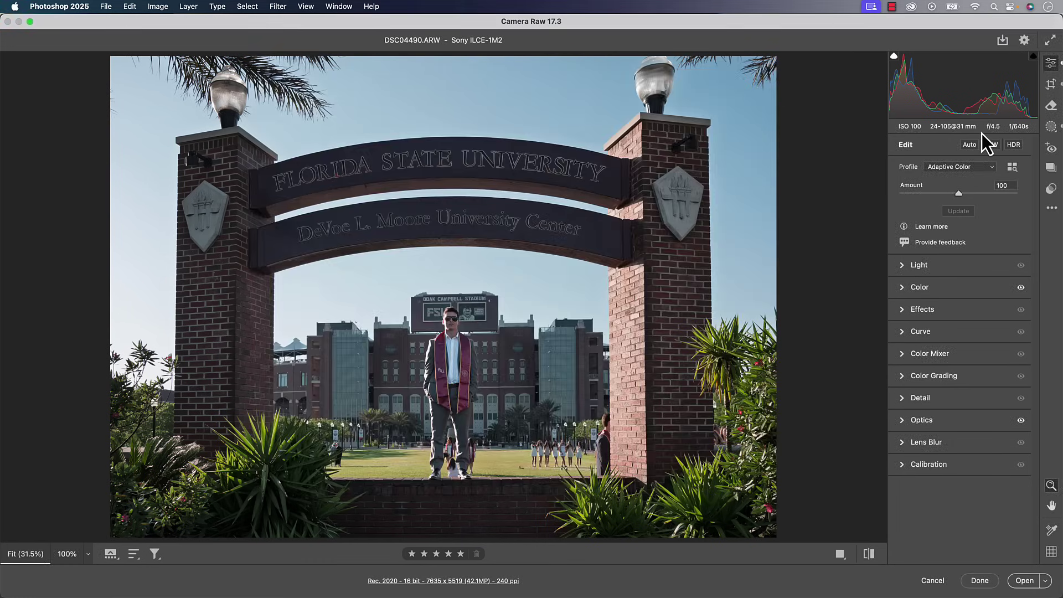
Step: Apply Distraction Removal's People option to erase the background people, leaving only the graduate
click(1050, 106)
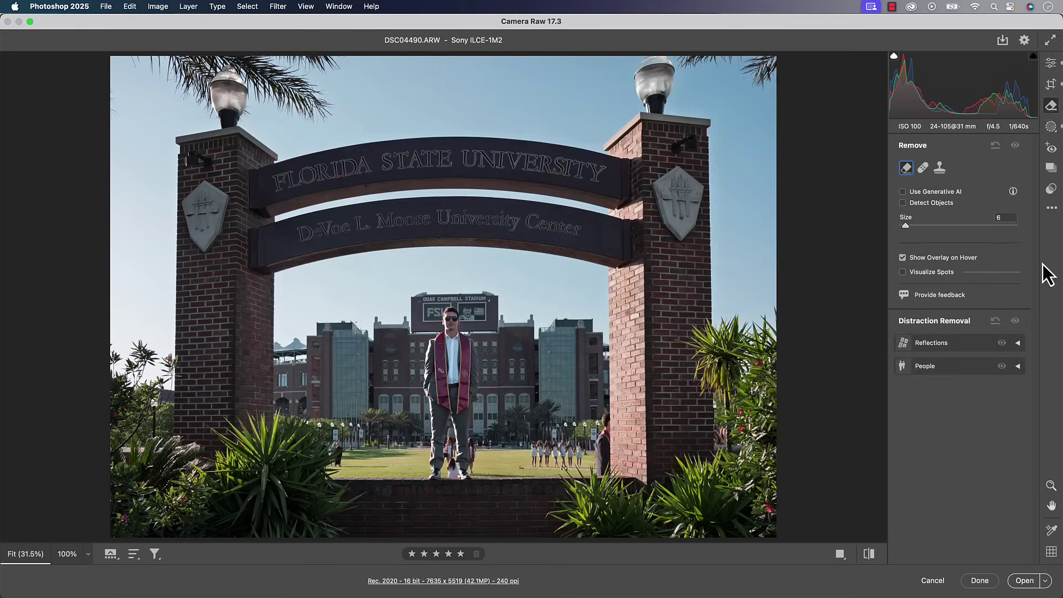
click(1018, 343)
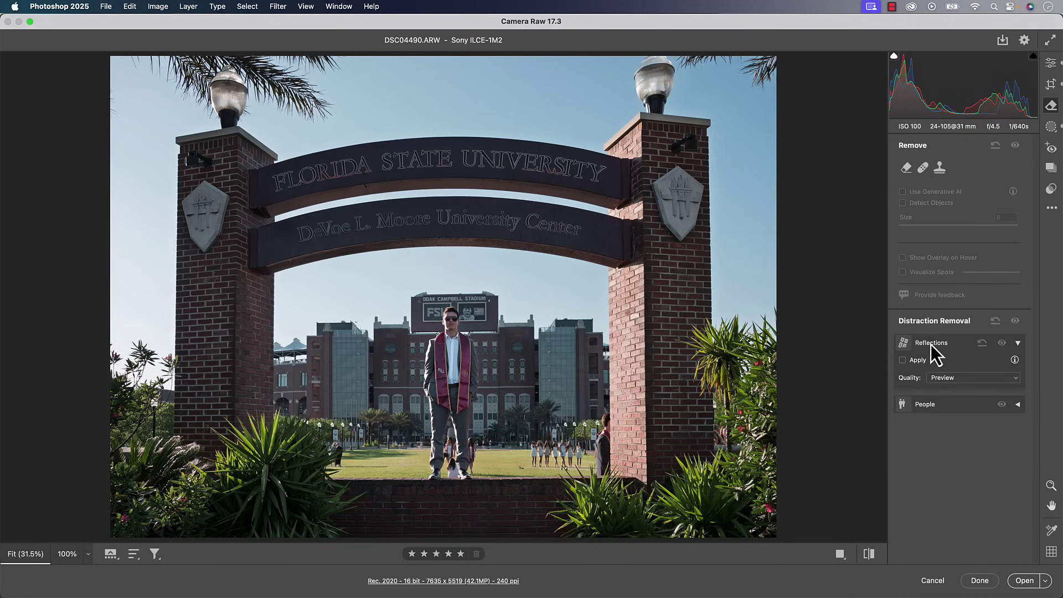
click(1018, 343)
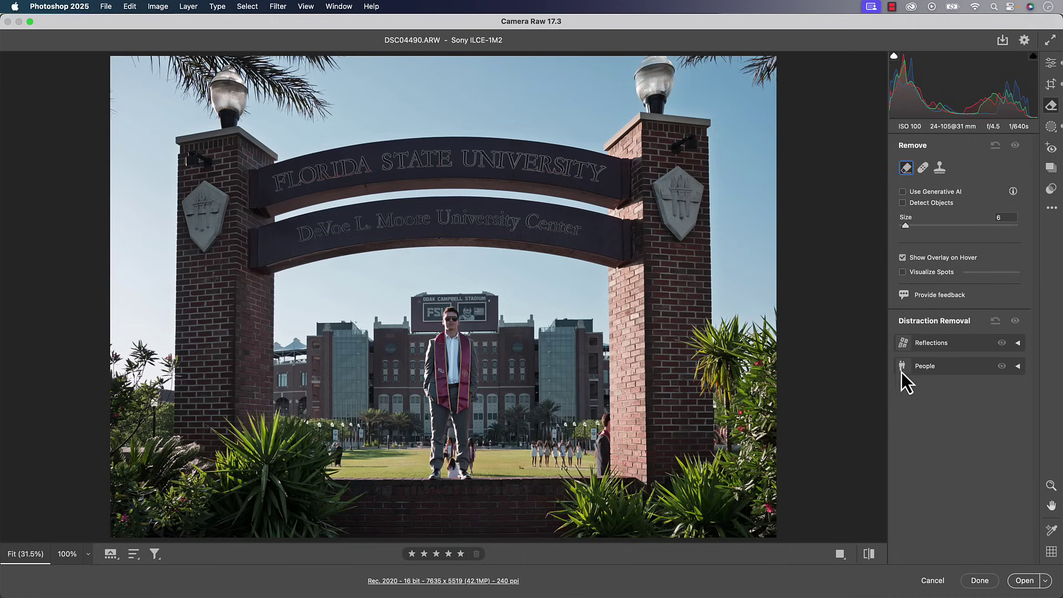
click(1017, 367)
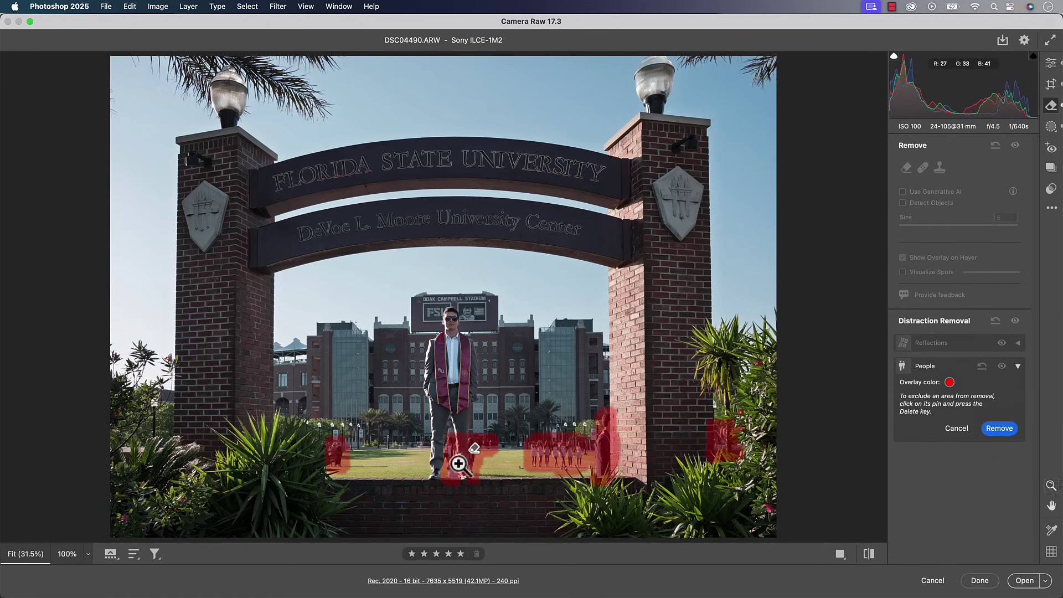
click(996, 428)
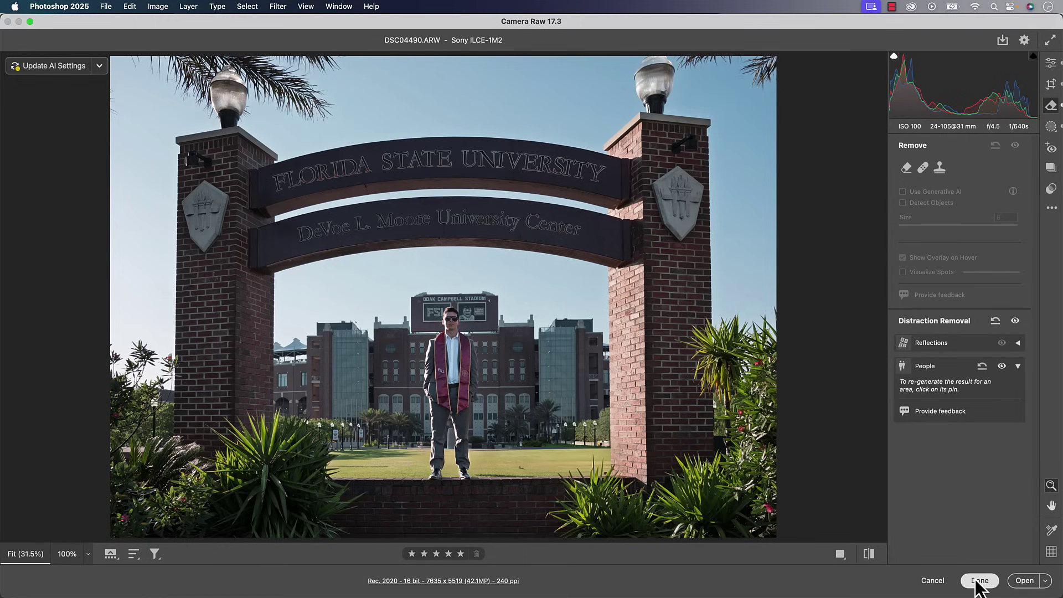
Step: Finish in Camera Raw and return to the _DSC9338.ARW mountain lake document
click(978, 581)
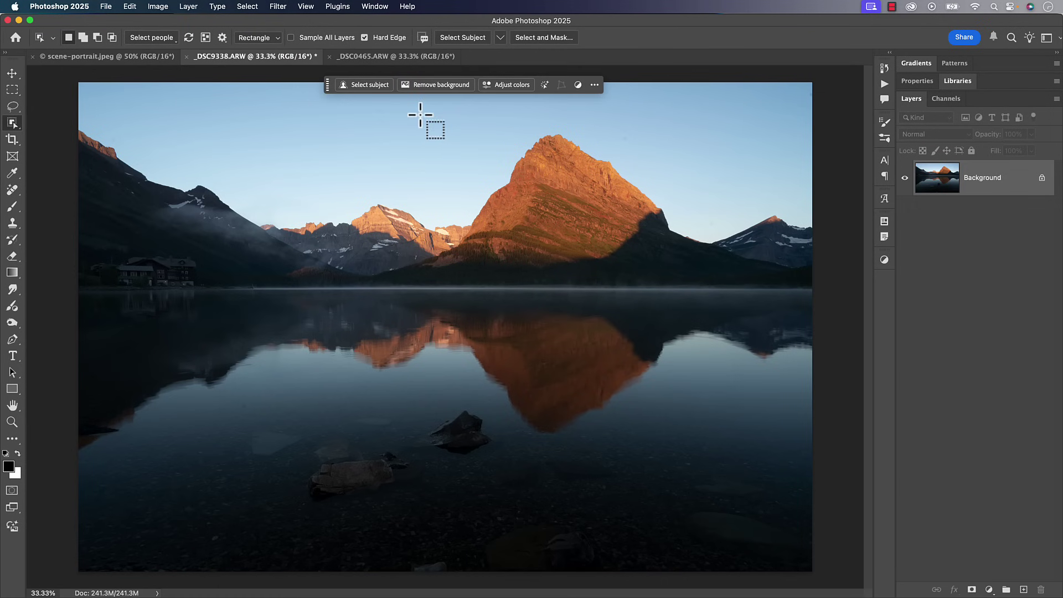
click(391, 56)
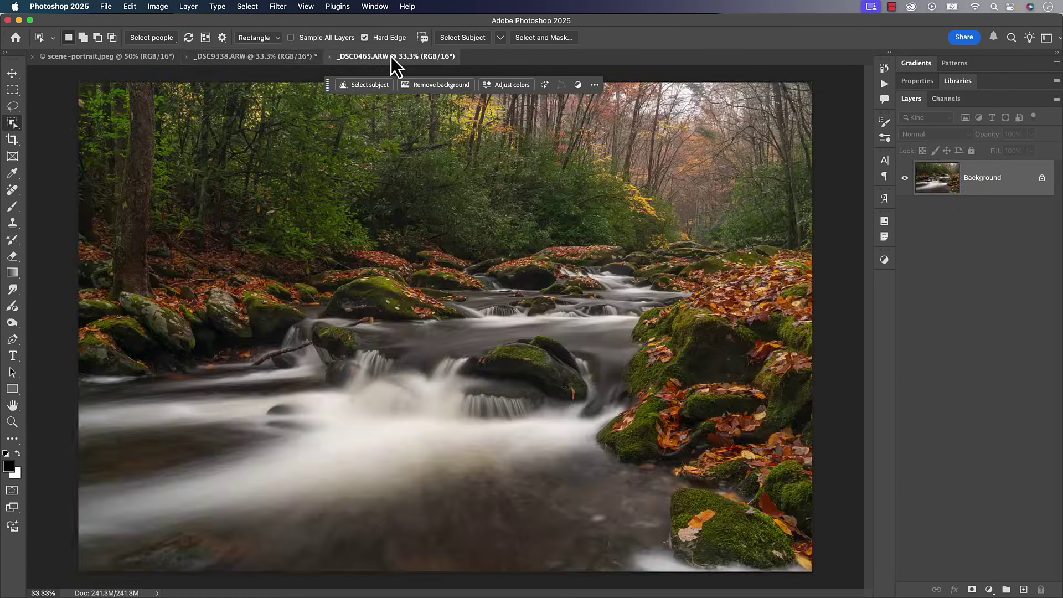
click(277, 59)
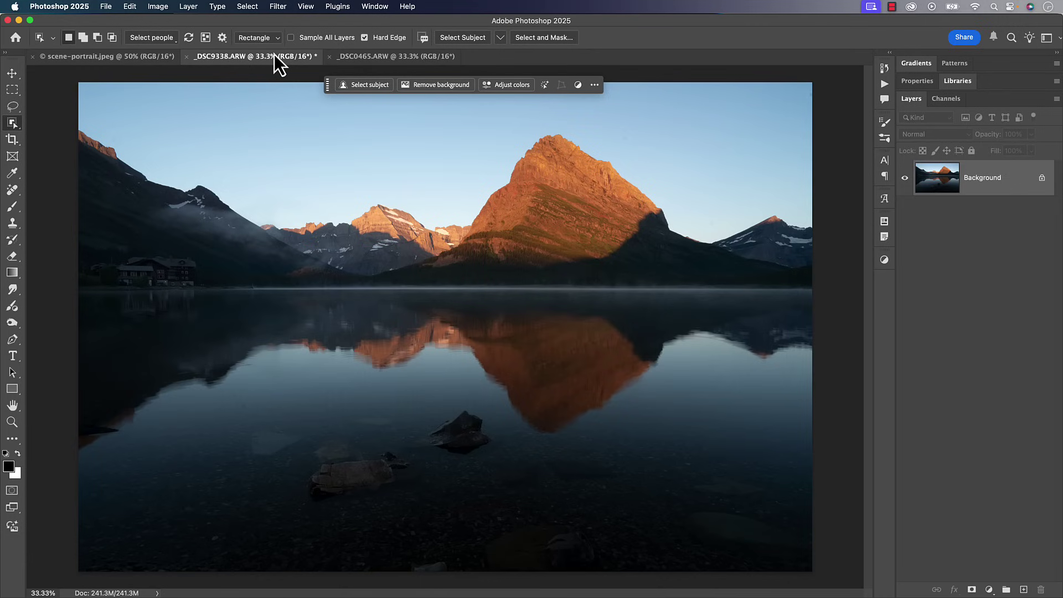
Step: Add a Hue/Saturation layer targeting the light-blue tones, settling at Hue 0 with a small saturation tweak
click(509, 85)
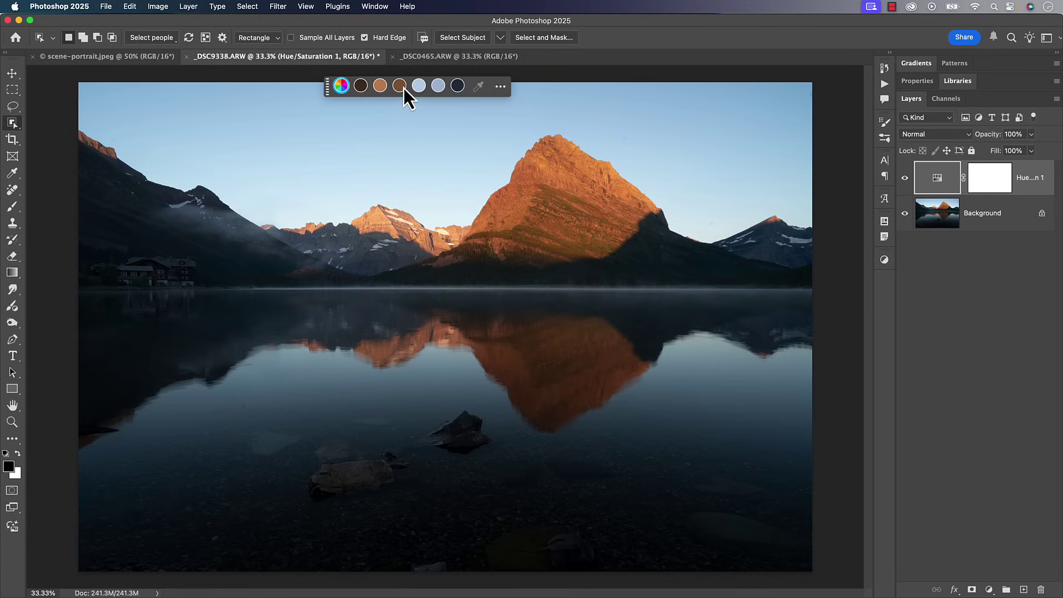
click(437, 87)
drag(369, 139, 385, 162)
click(11, 74)
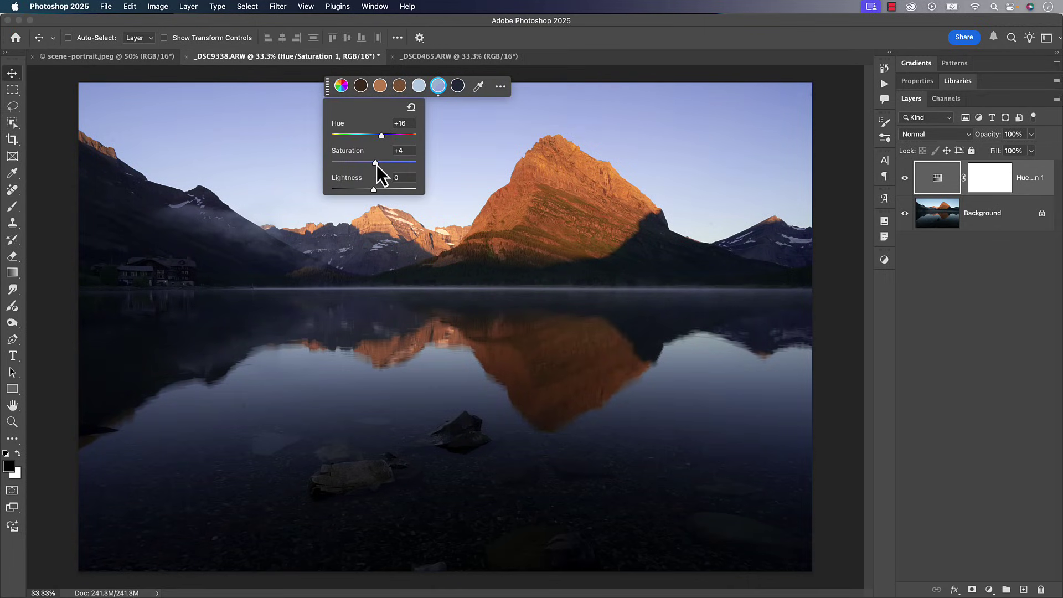
drag(377, 165, 372, 137)
drag(376, 165, 374, 165)
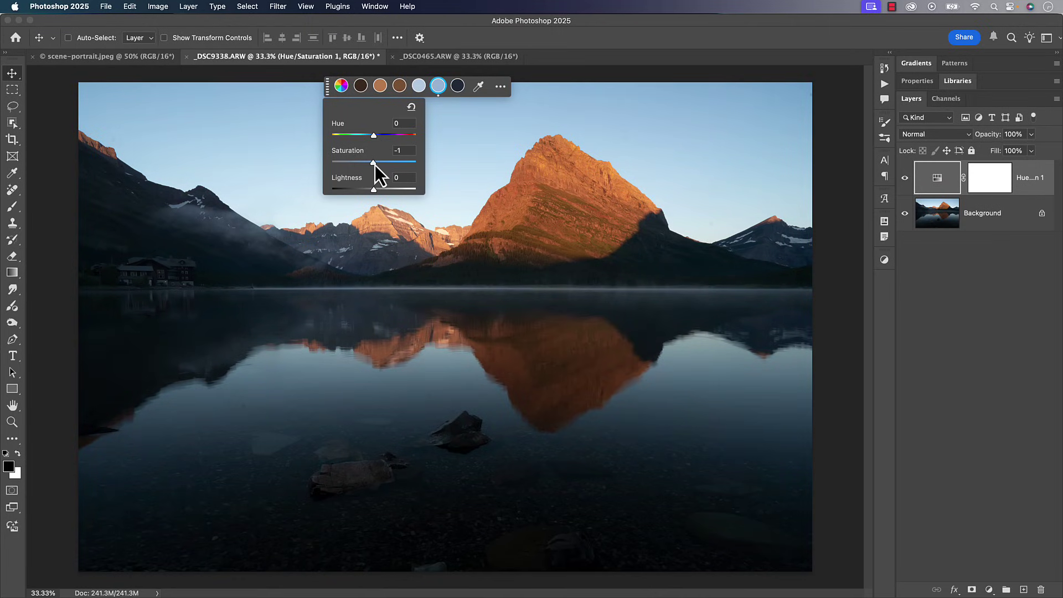